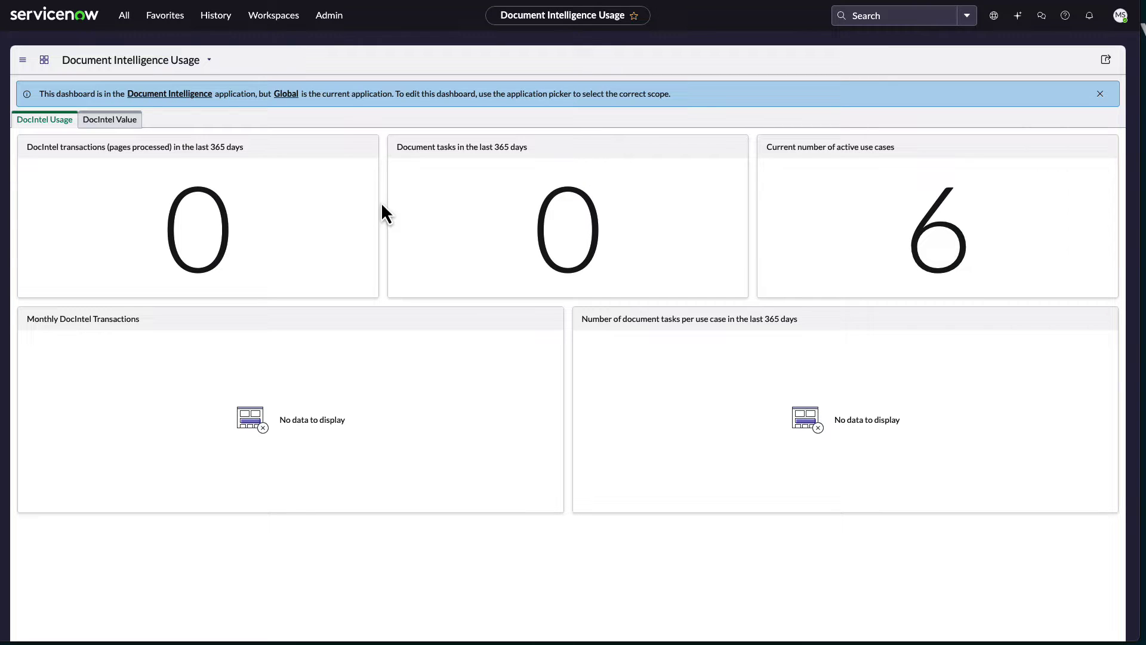
- Filter the All menu for 'now ass' to list the Now Assist Admin modules
{"action": "left_click", "coordinate": [125, 16]}
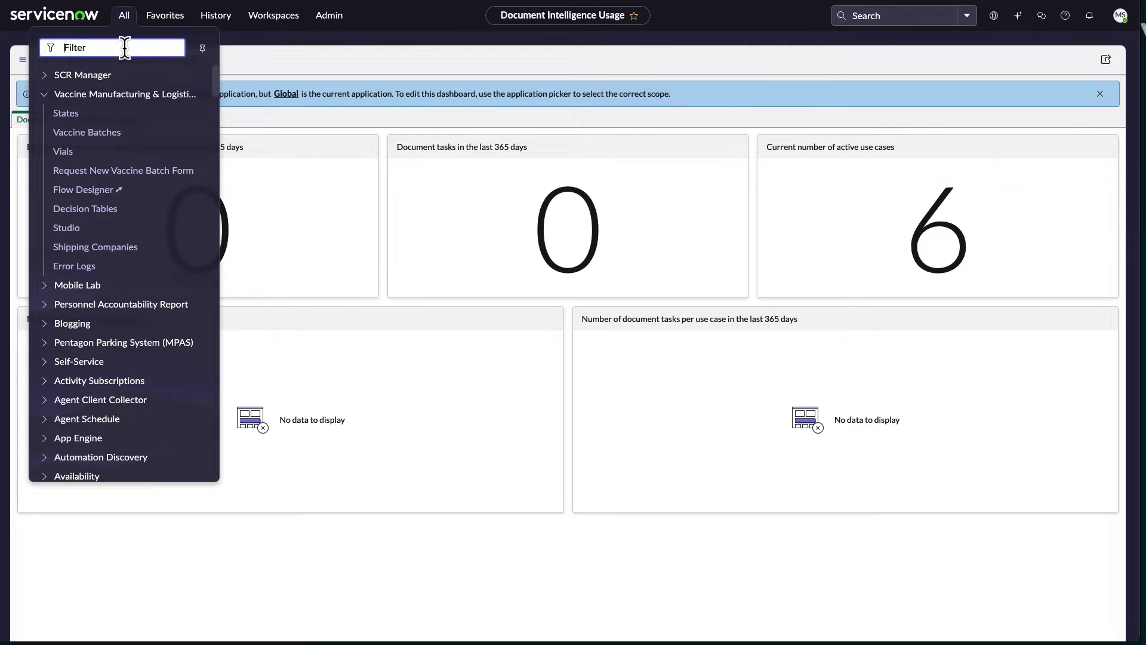
{"action": "type", "text": "now as"}
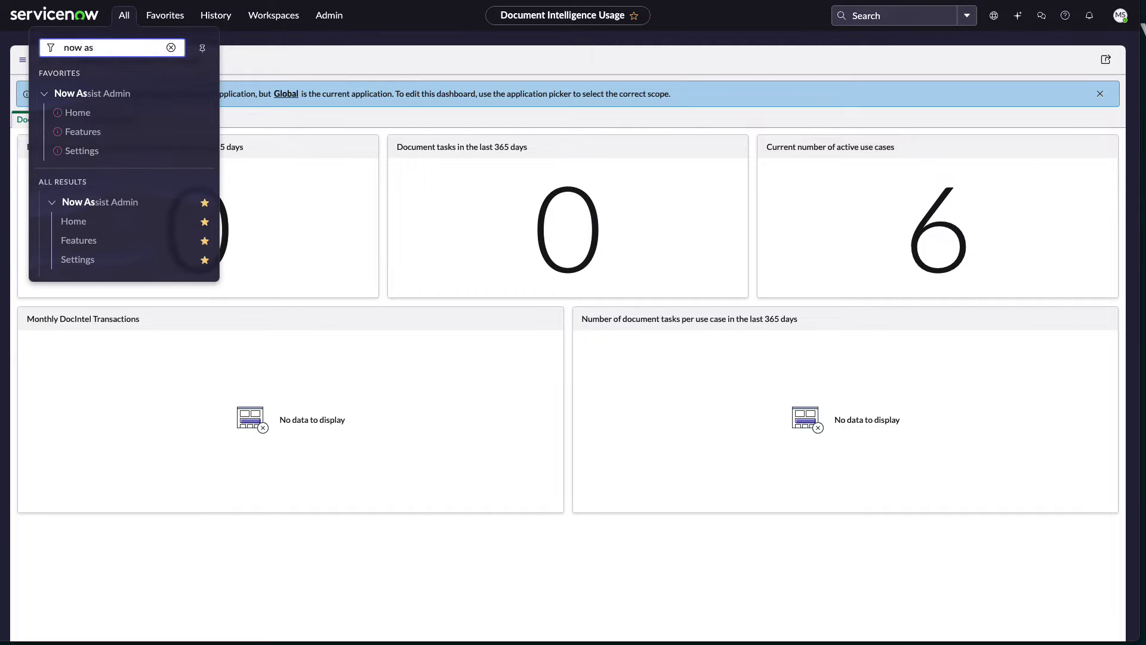
{"action": "type", "text": "s"}
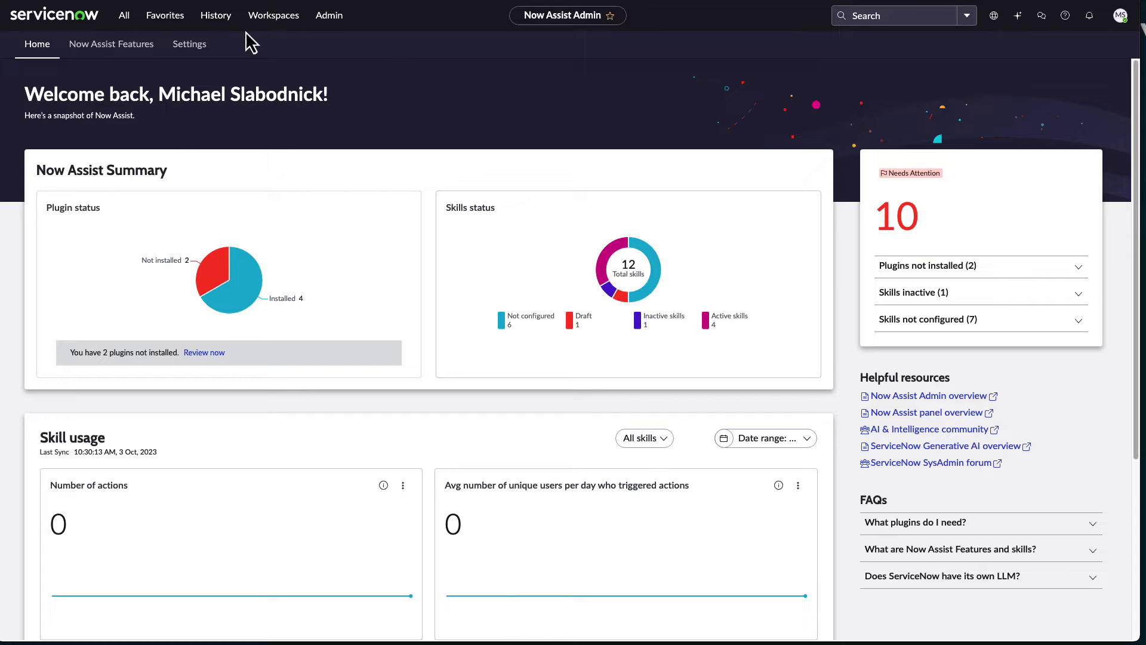
- Open the Now Assist Features page in Now Assist Admin
{"action": "left_click", "coordinate": [111, 51]}
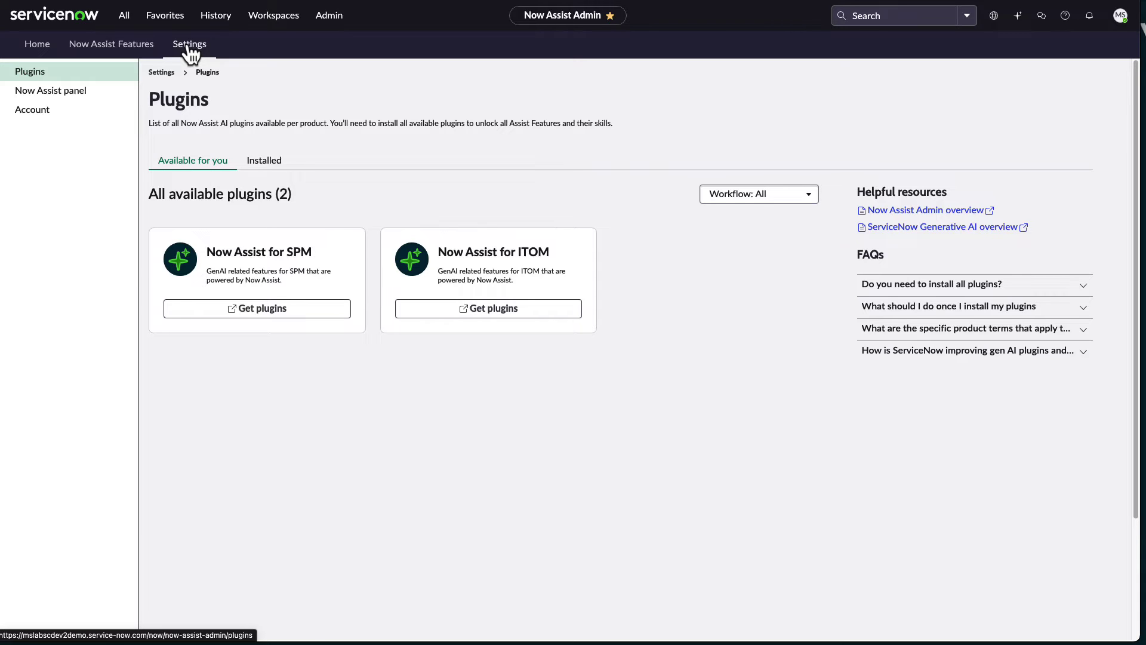
{"action": "left_click", "coordinate": [35, 88]}
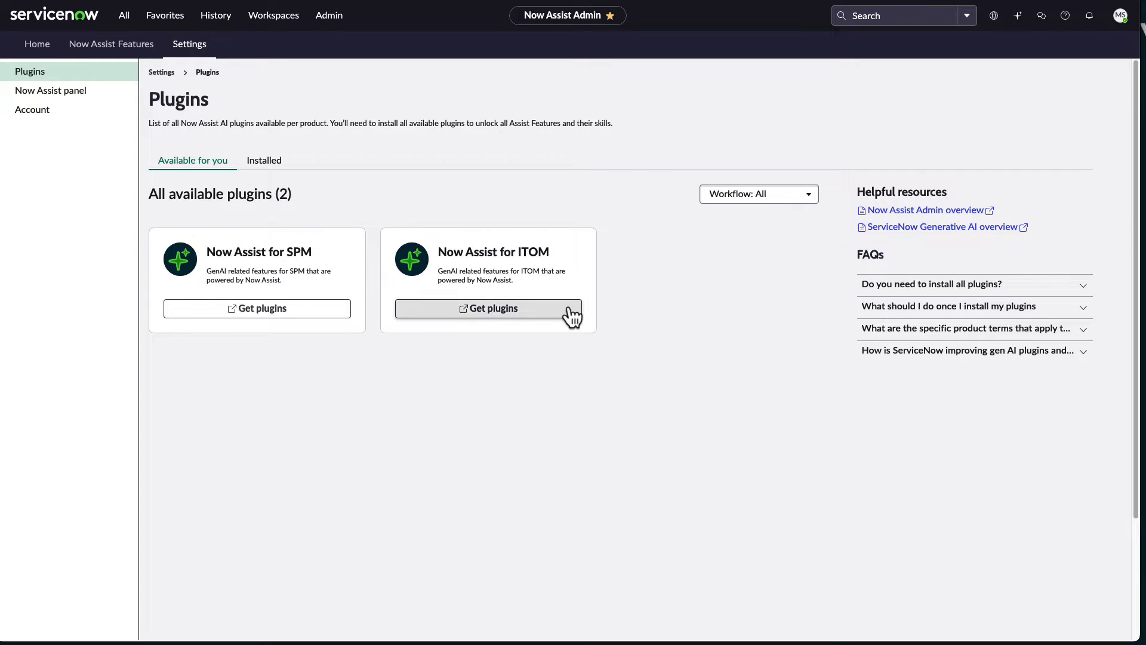
{"action": "left_click", "coordinate": [775, 199]}
{"action": "left_click", "coordinate": [771, 262]}
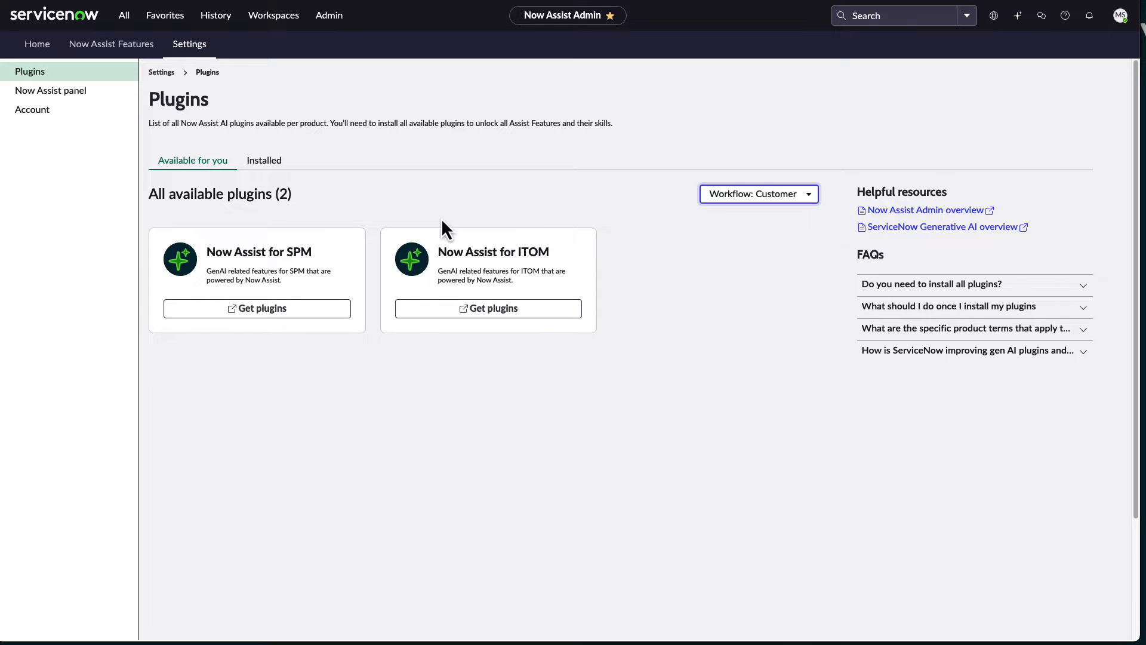
{"action": "left_click", "coordinate": [747, 210]}
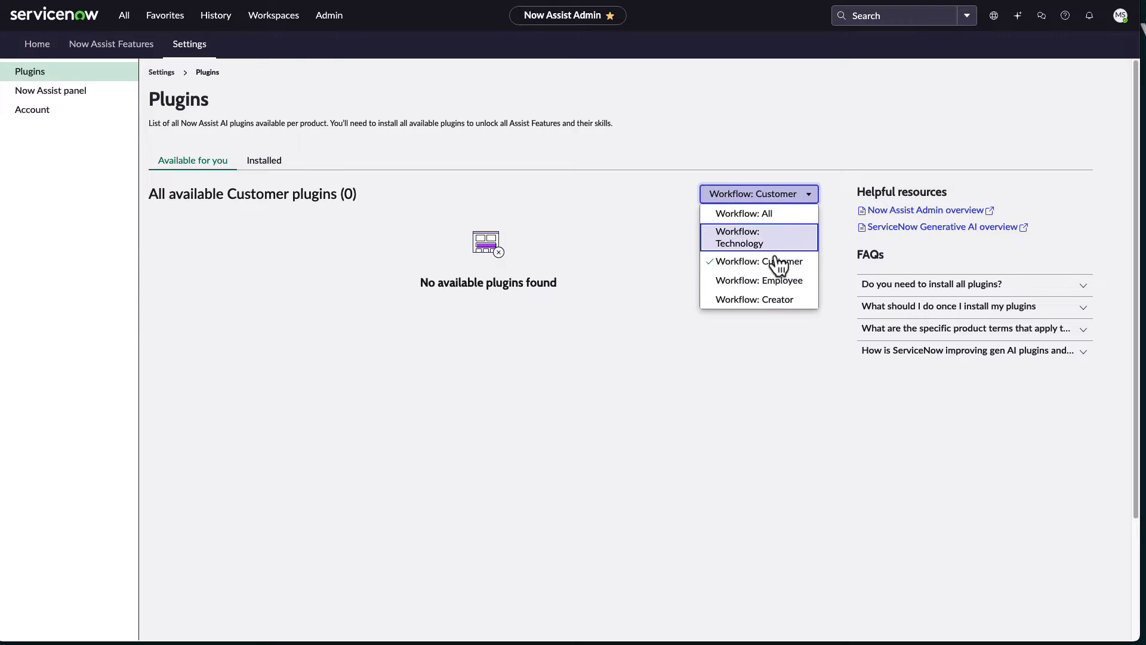
{"action": "left_click", "coordinate": [778, 301]}
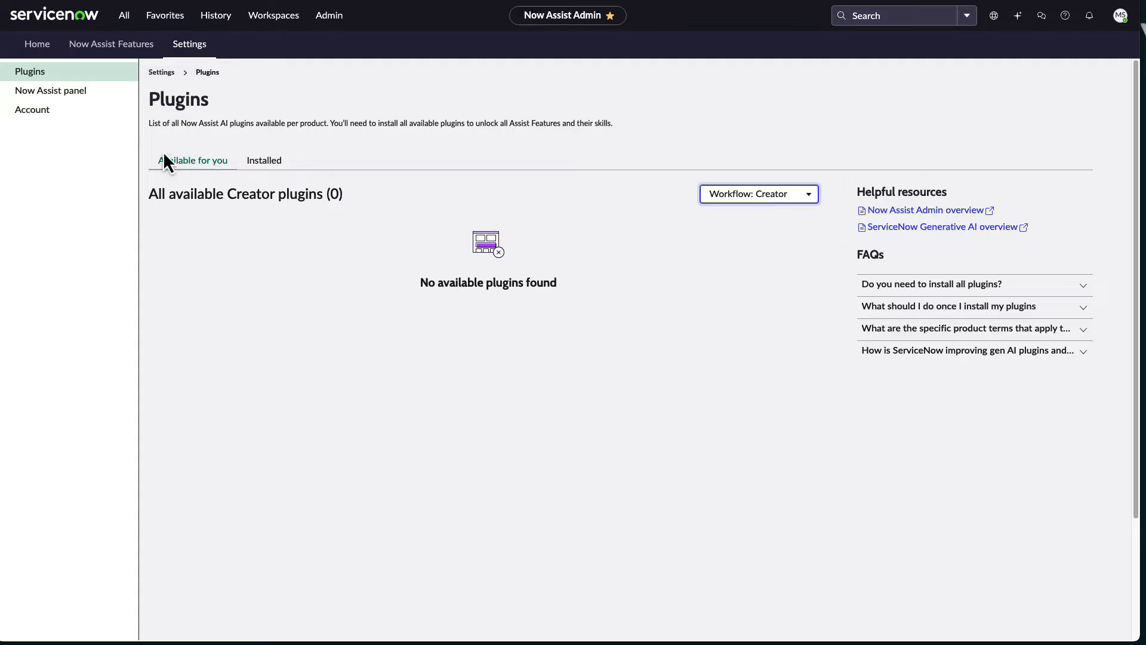
{"action": "left_click", "coordinate": [32, 110]}
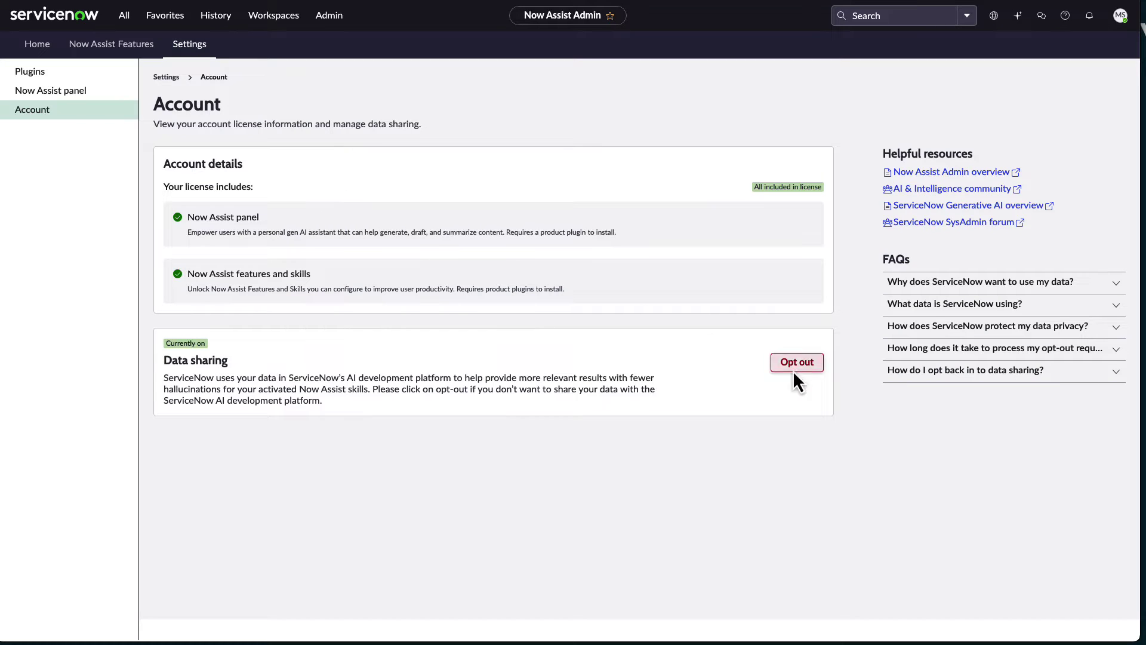
{"action": "left_click", "coordinate": [791, 374]}
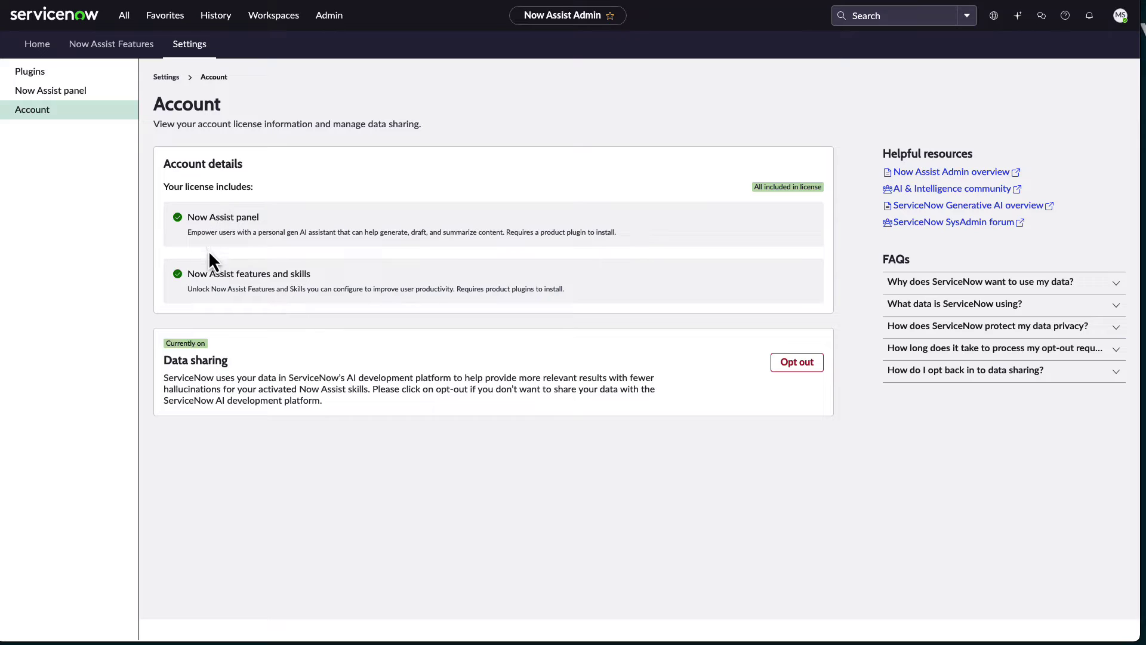
{"action": "mouse_move", "coordinate": [149, 209]}
{"action": "left_mouse_down"}
{"action": "mouse_move", "coordinate": [306, 241]}
{"action": "mouse_move", "coordinate": [127, 188]}
{"action": "left_mouse_up"}
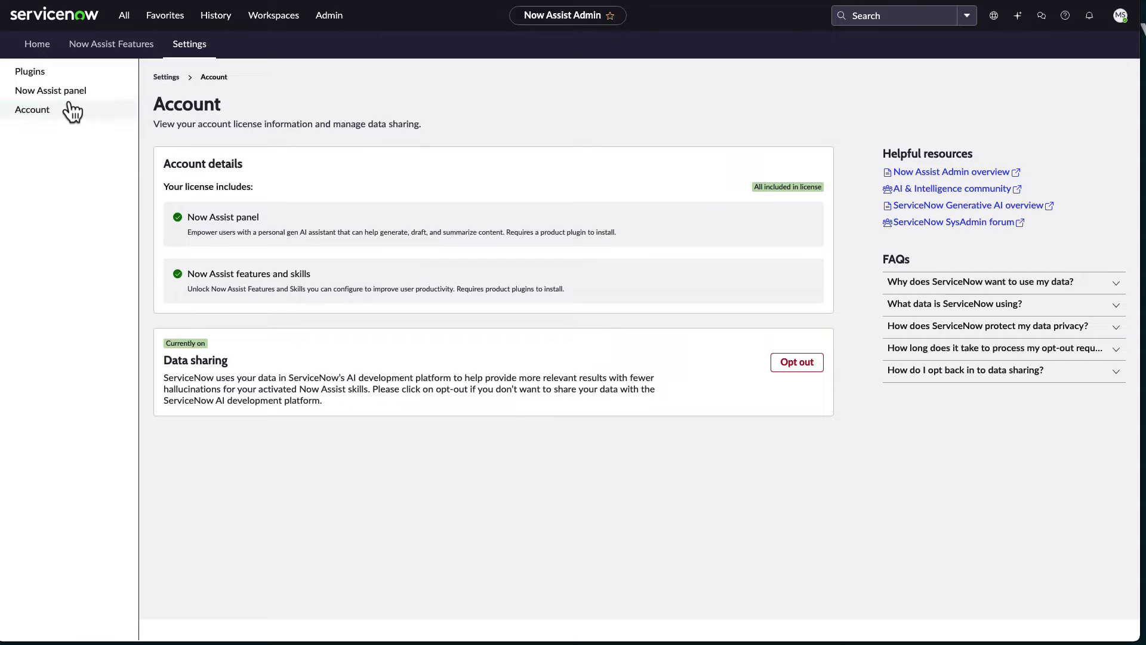
{"action": "left_click", "coordinate": [33, 90]}
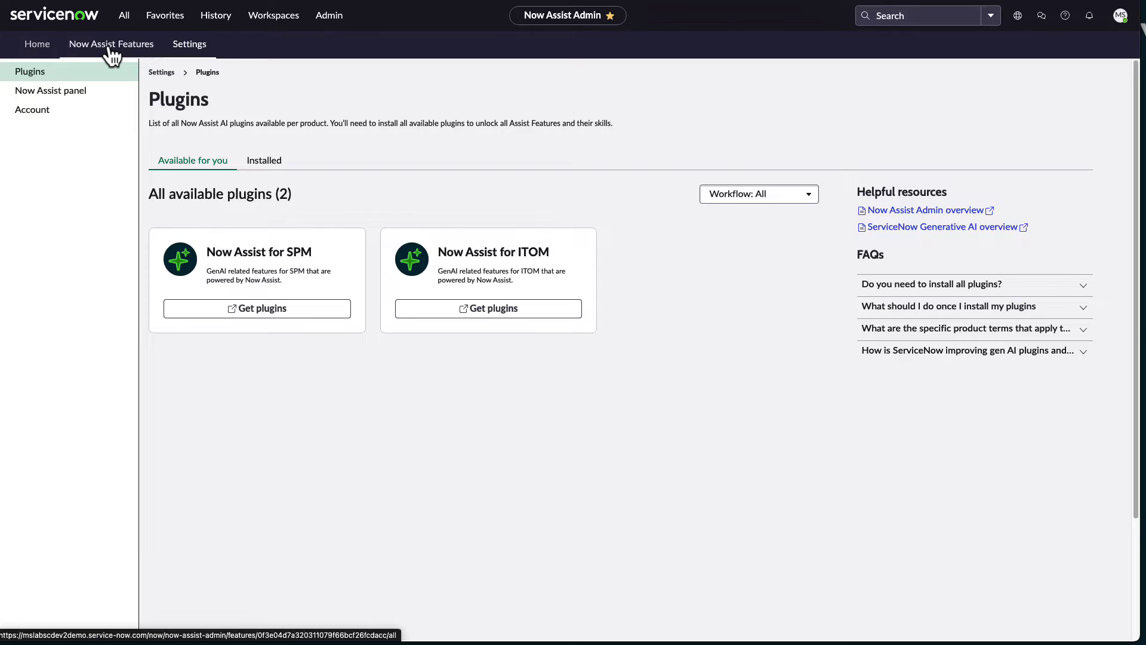
- Browse the Creator and Technology features, then open the Incident Assist details
{"action": "left_click", "coordinate": [111, 48]}
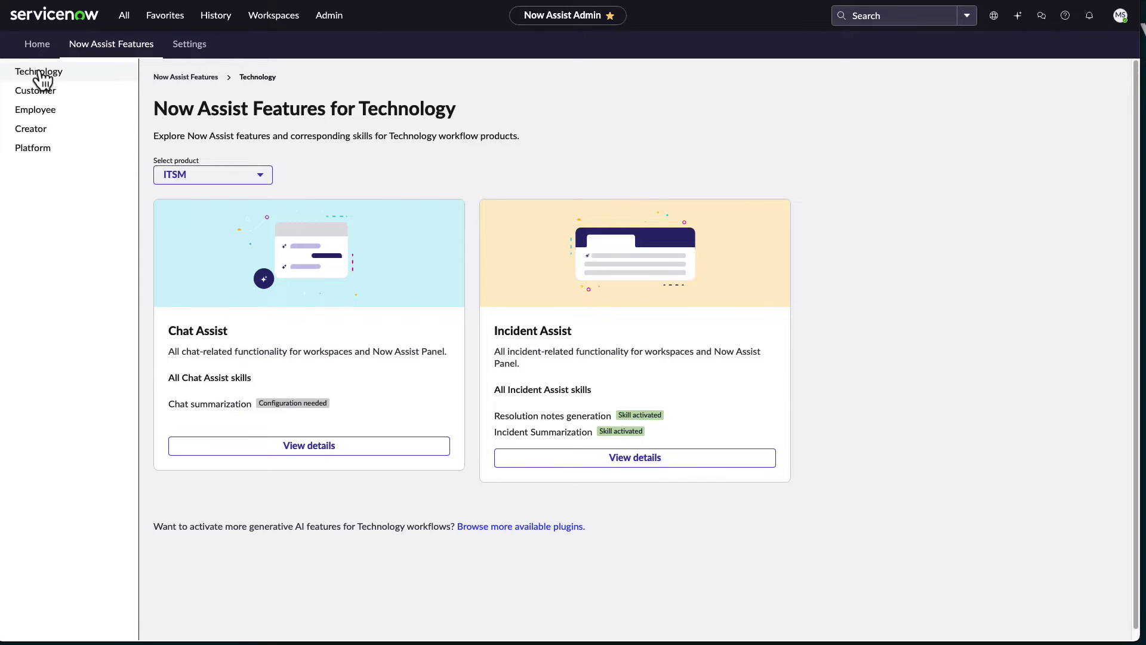
{"action": "left_click", "coordinate": [35, 131]}
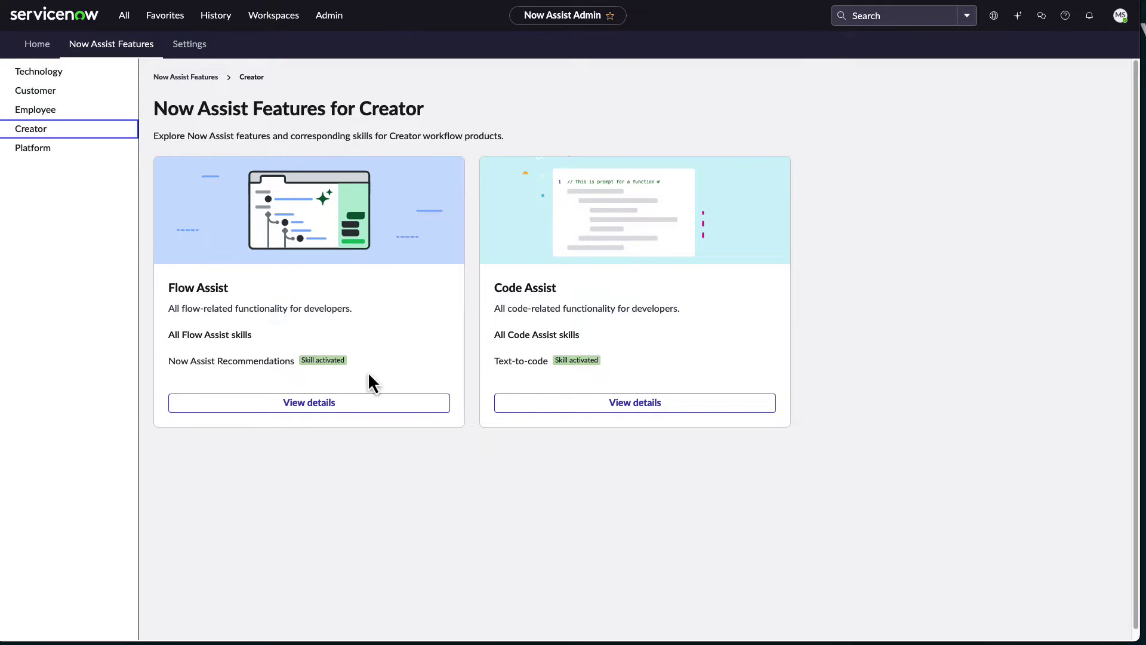
{"action": "left_click", "coordinate": [43, 74]}
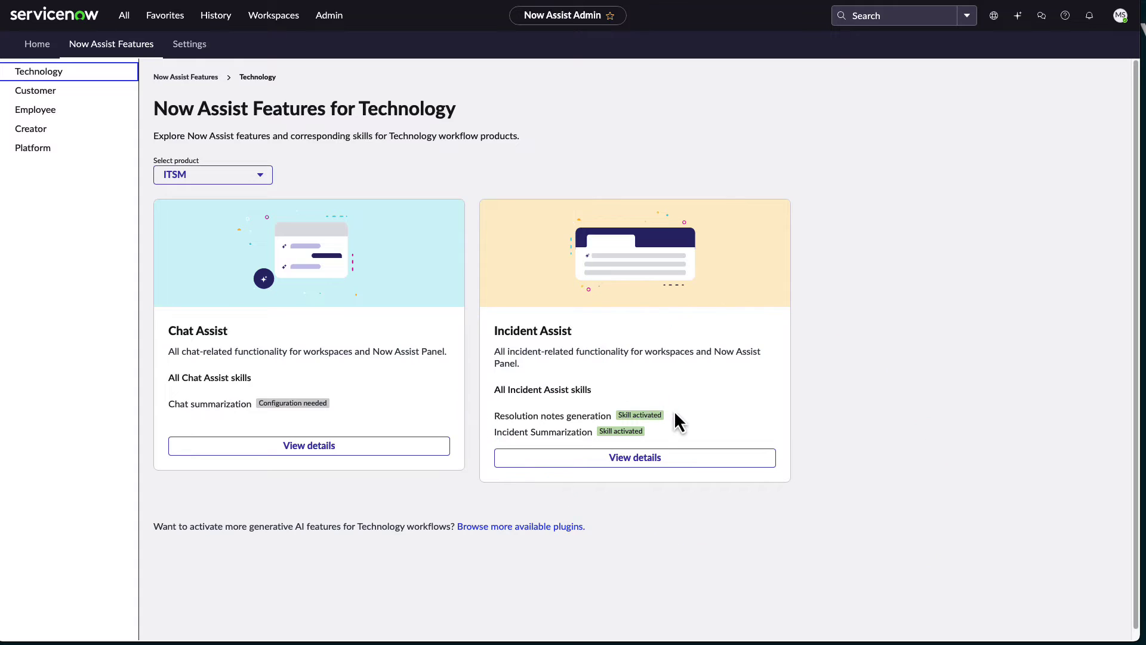
{"action": "left_click", "coordinate": [624, 457]}
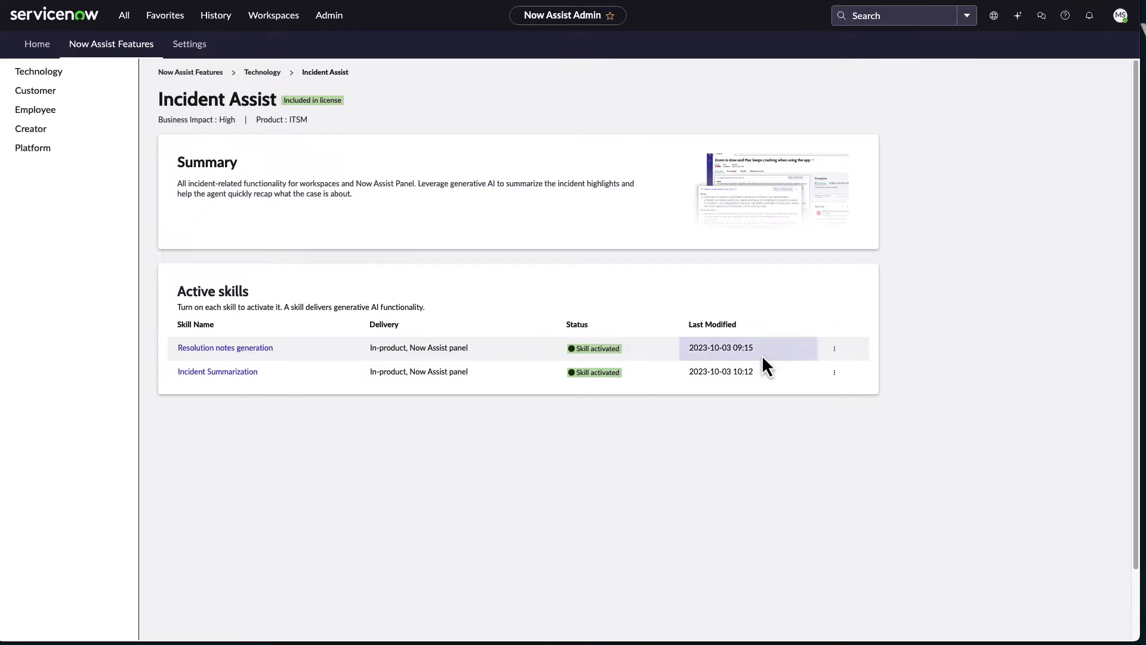
- Edit the Resolution notes generation skill, keeping its input data, to reach the display options
{"action": "left_click", "coordinate": [835, 348]}
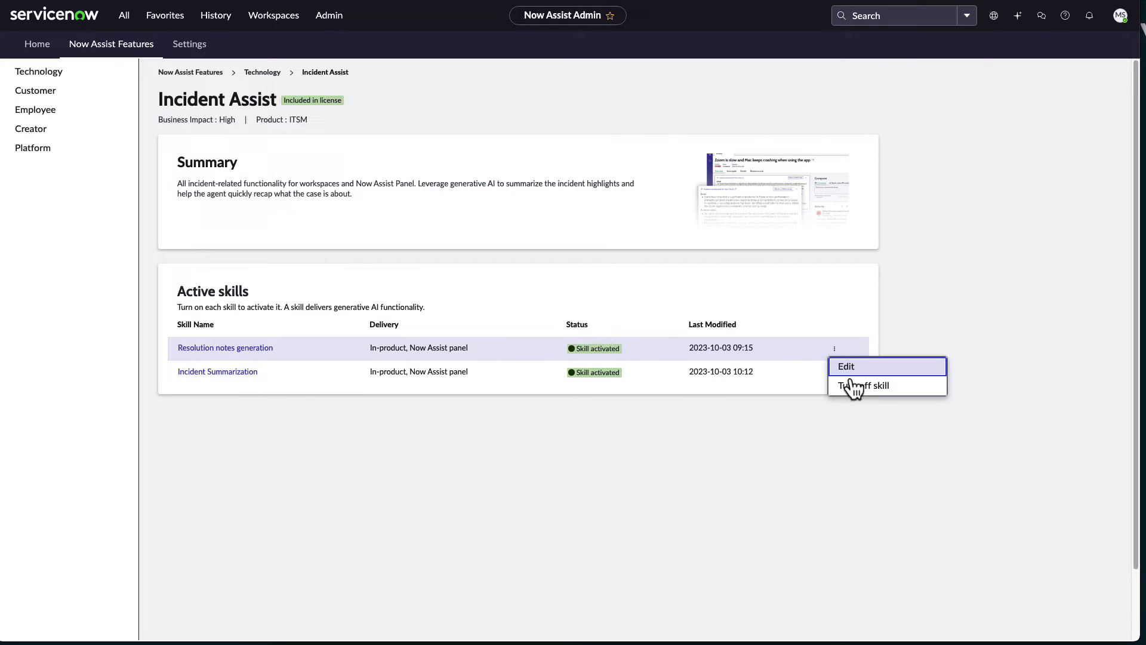
{"action": "key", "text": "Escape"}
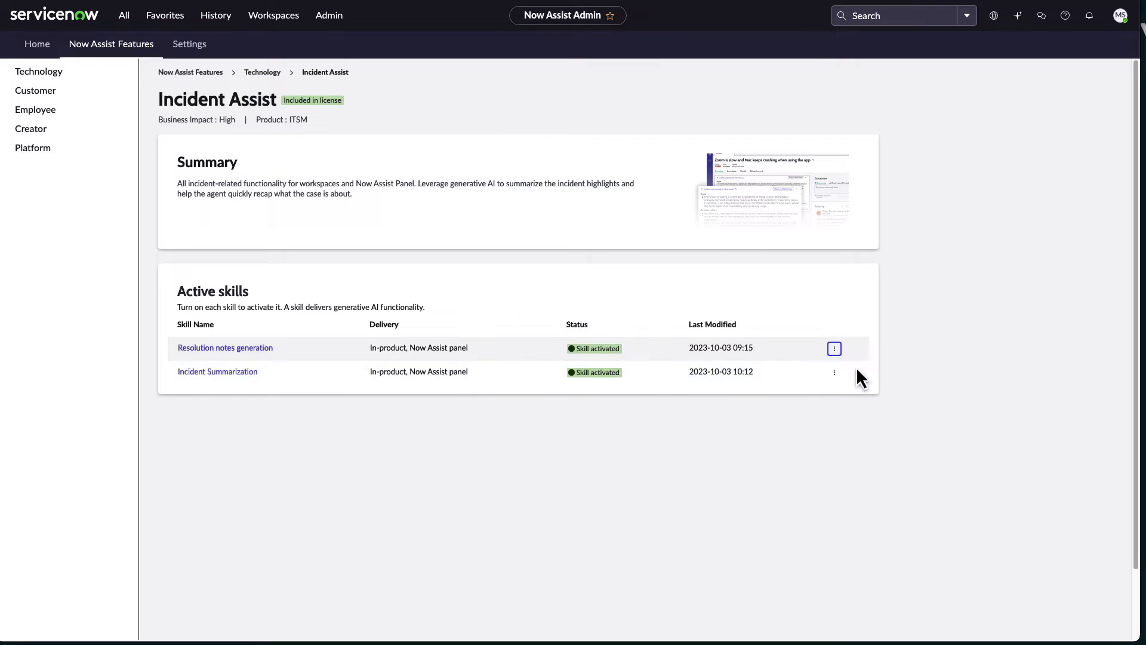
{"action": "left_click", "coordinate": [225, 348]}
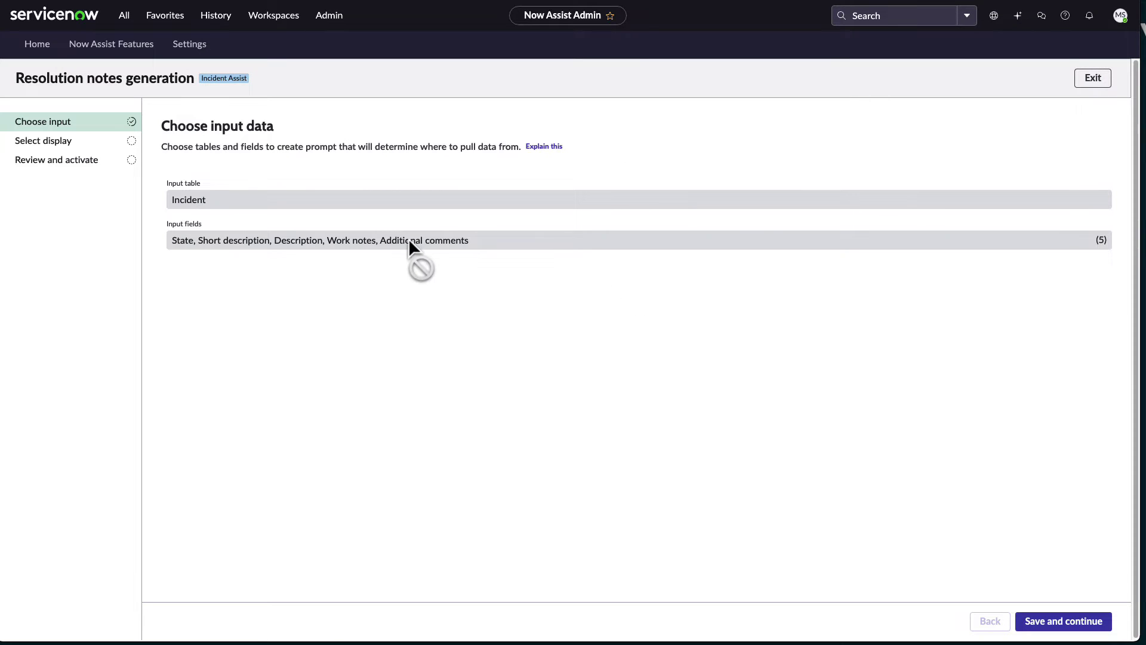
{"action": "left_click", "coordinate": [1079, 632]}
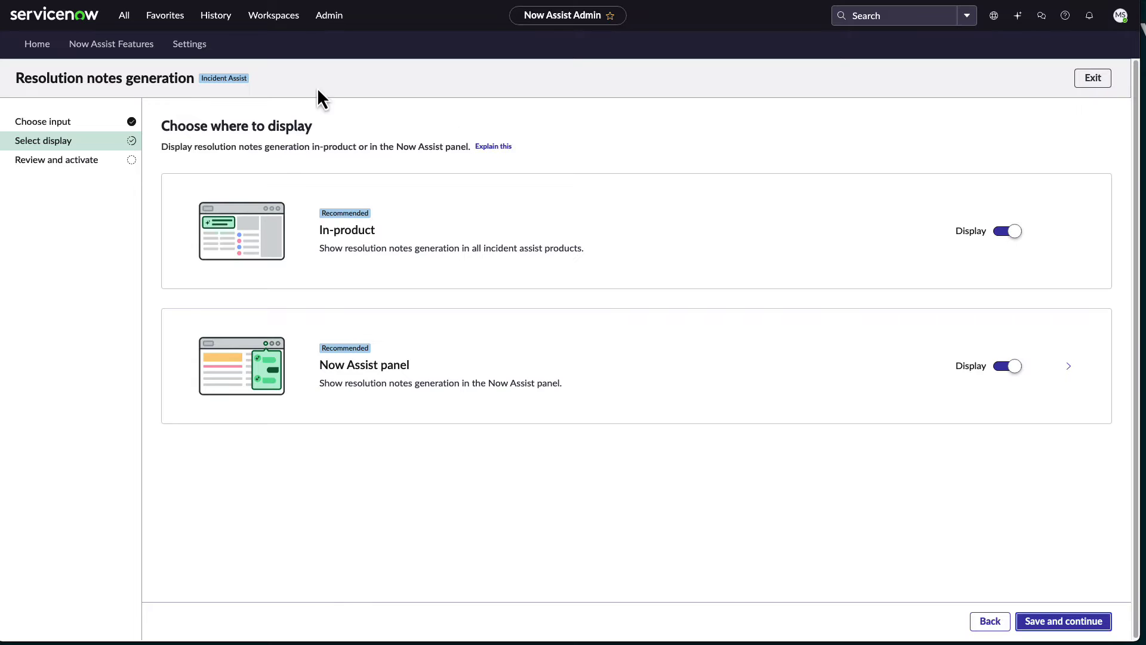
- Switch to Service Operations Workspace via the 'op' filter and list its open incidents
{"action": "left_click", "coordinate": [262, 22]}
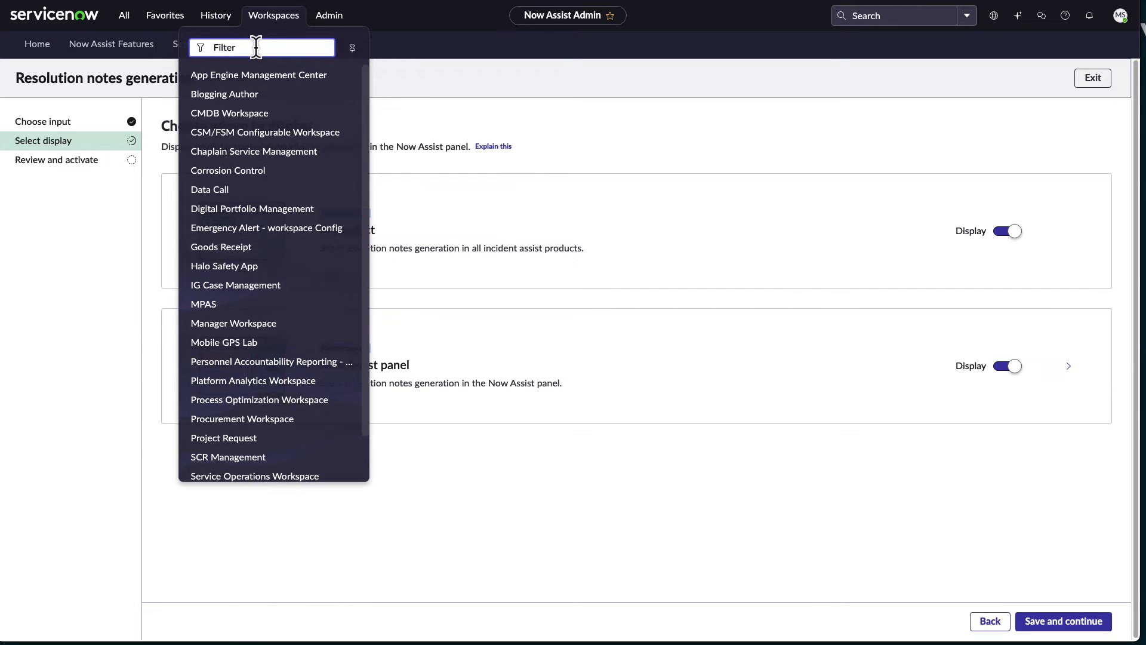
{"action": "type", "text": "op"}
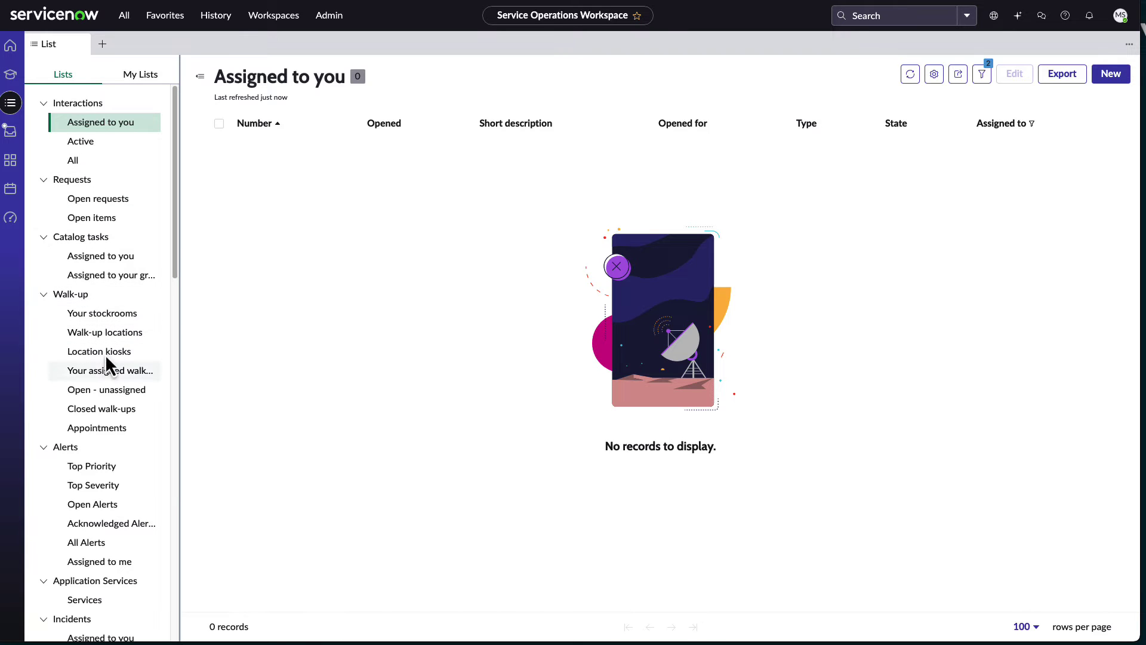
{"action": "scroll", "coordinate": [90, 229], "scroll_direction": "down", "scroll_amount": 4}
{"action": "scroll", "coordinate": [90, 230], "scroll_direction": "down", "scroll_amount": 1}
{"action": "left_click", "coordinate": [90, 390]}
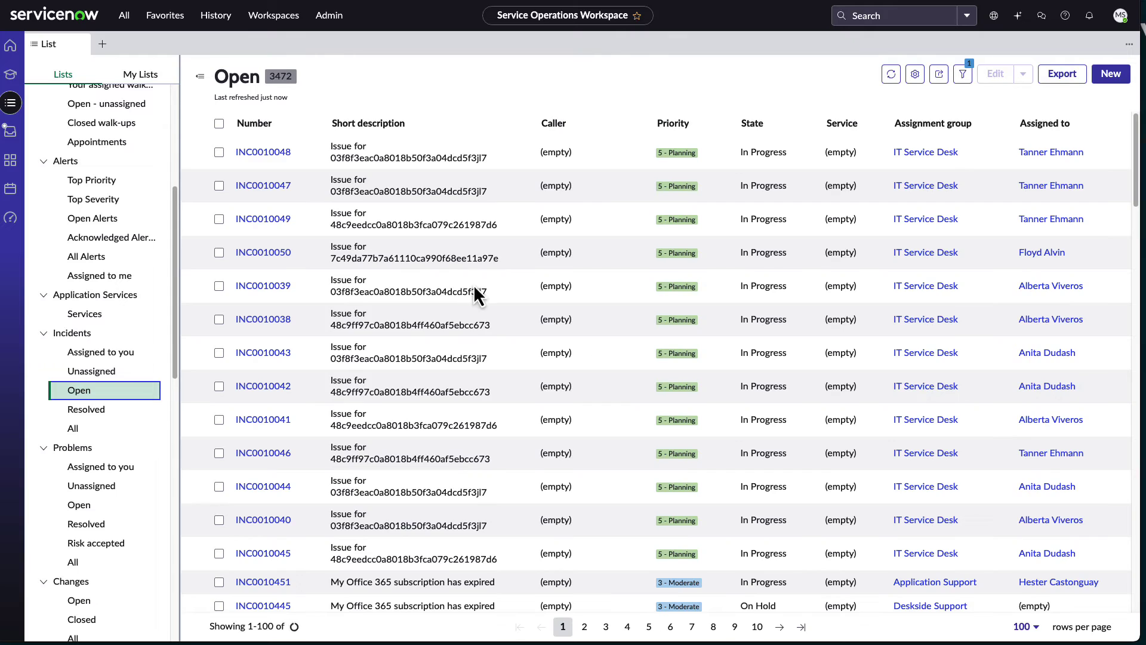
{"action": "scroll", "coordinate": [395, 397], "scroll_direction": "down", "scroll_amount": 10}
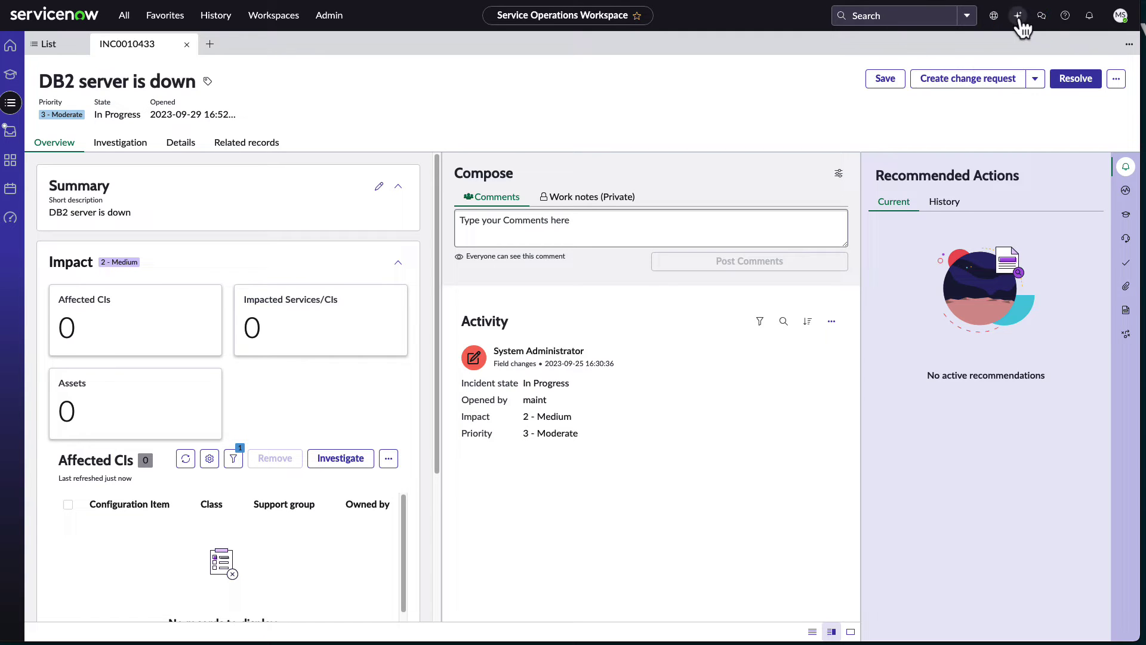
- Ask Now Assist to 'generate resolution notes' for incident INC0010433
{"action": "left_click", "coordinate": [1019, 17]}
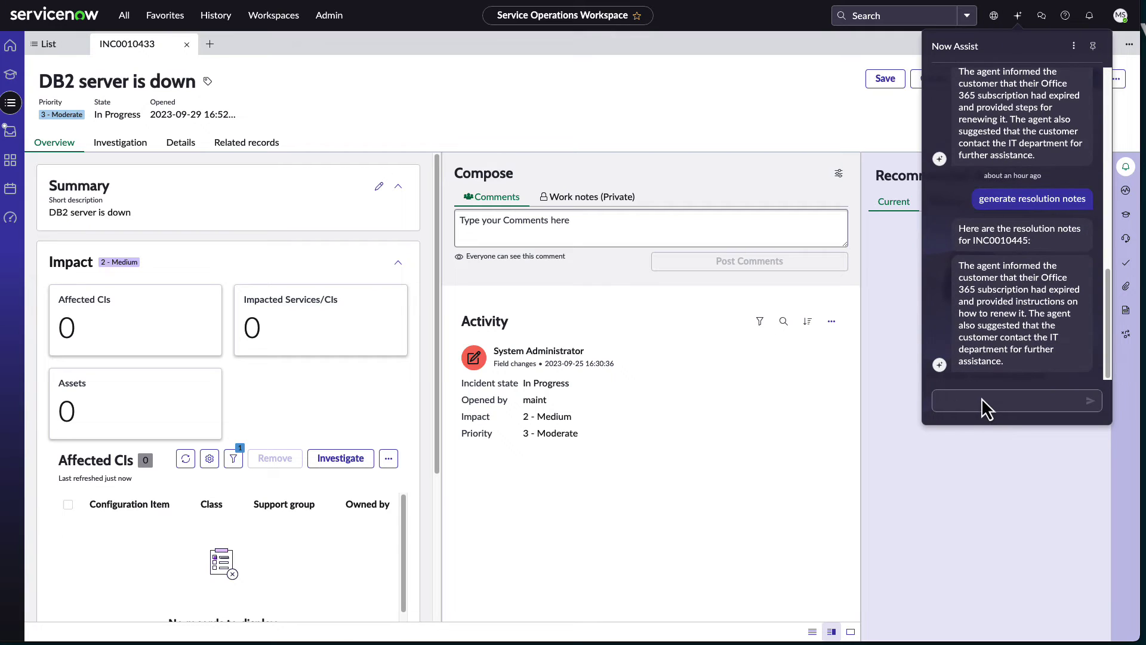
{"action": "left_click", "coordinate": [986, 401]}
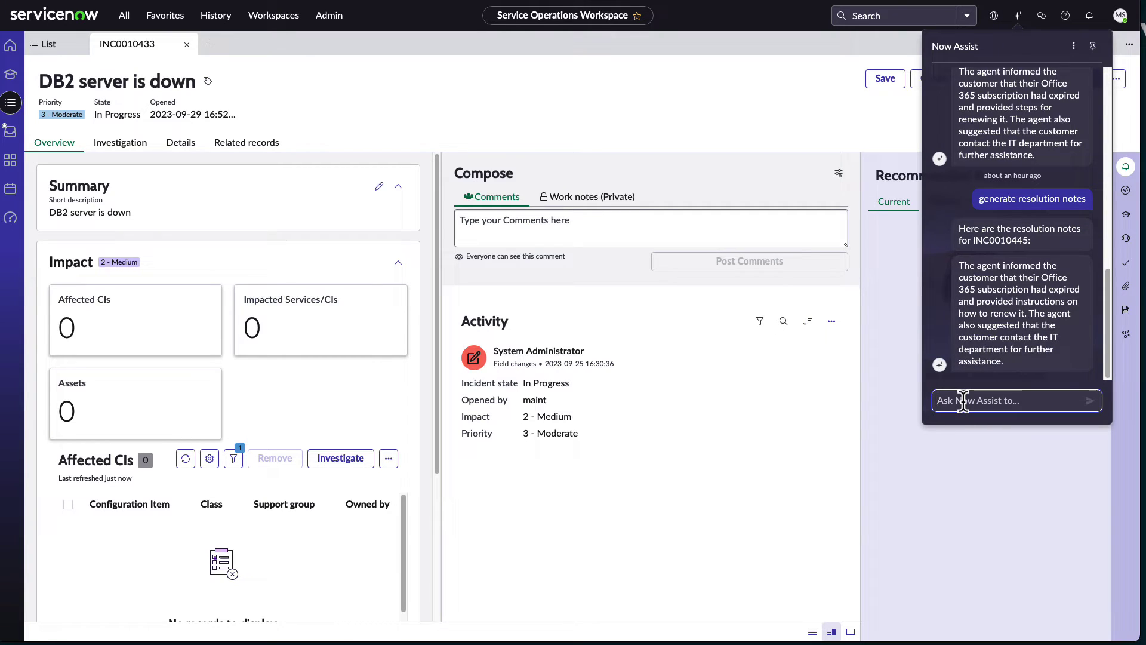
{"action": "type", "text": "generate "}
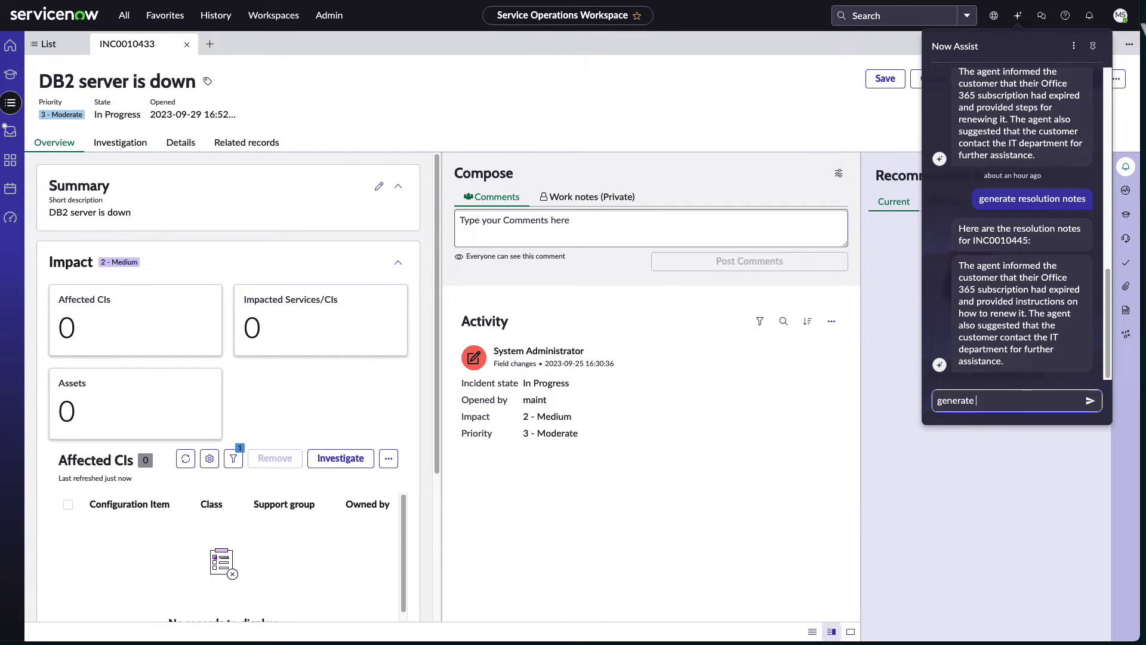
{"action": "type", "text": "resolution notes"}
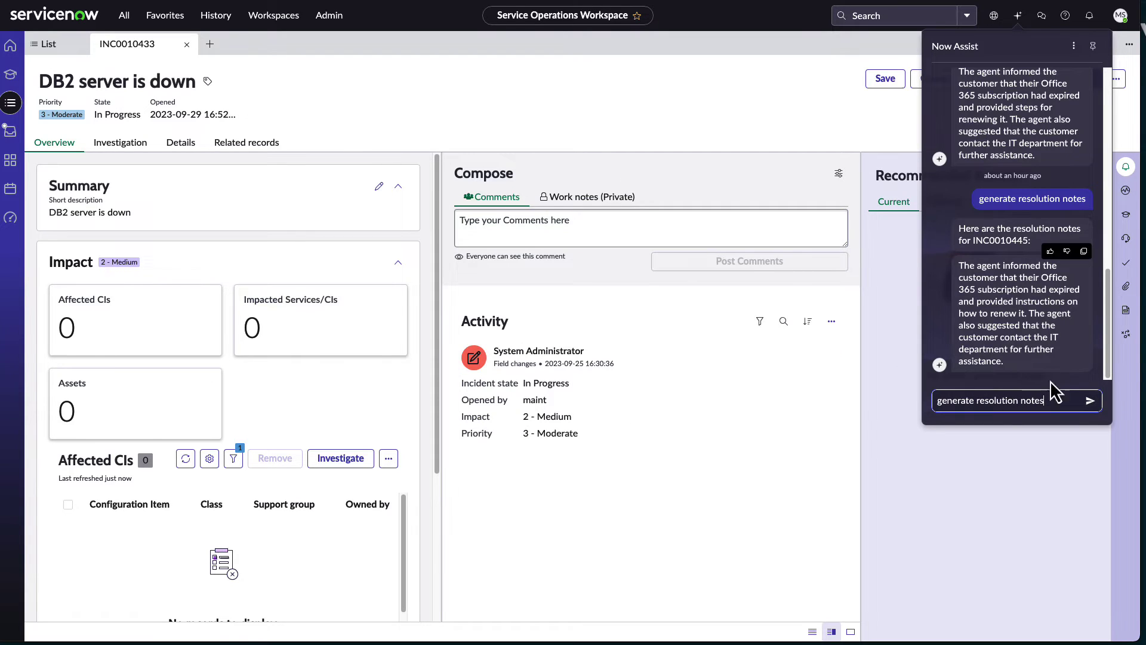
{"action": "left_click", "coordinate": [1090, 401]}
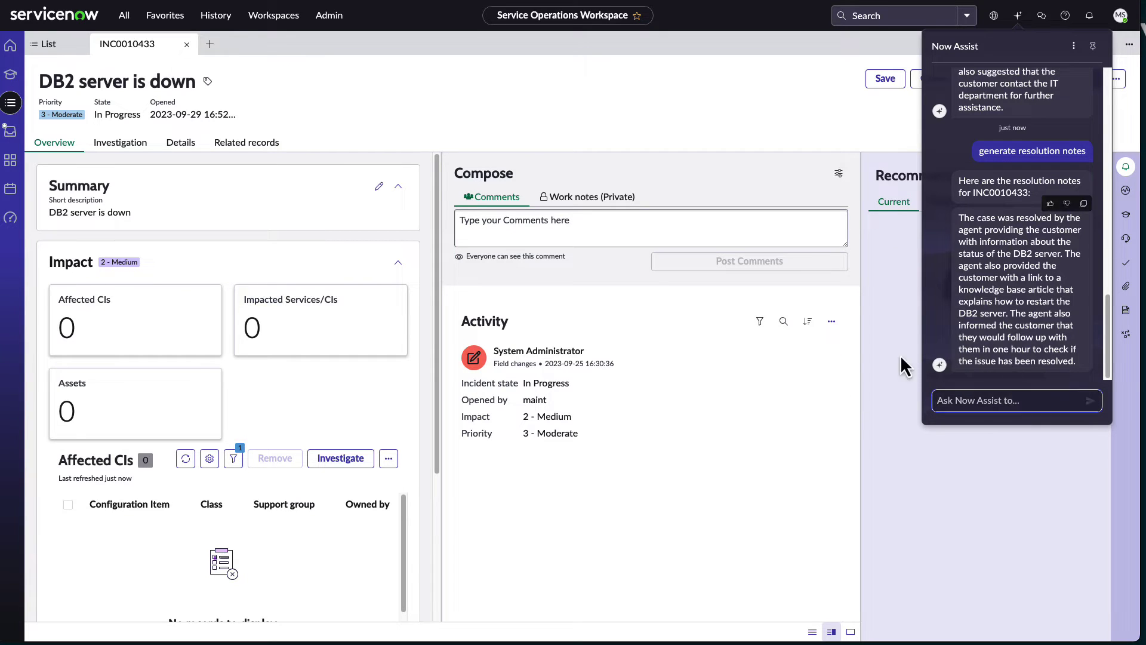
- Close Now Assist and review the generated resolution notes in the Resolve form
{"action": "left_click", "coordinate": [803, 113]}
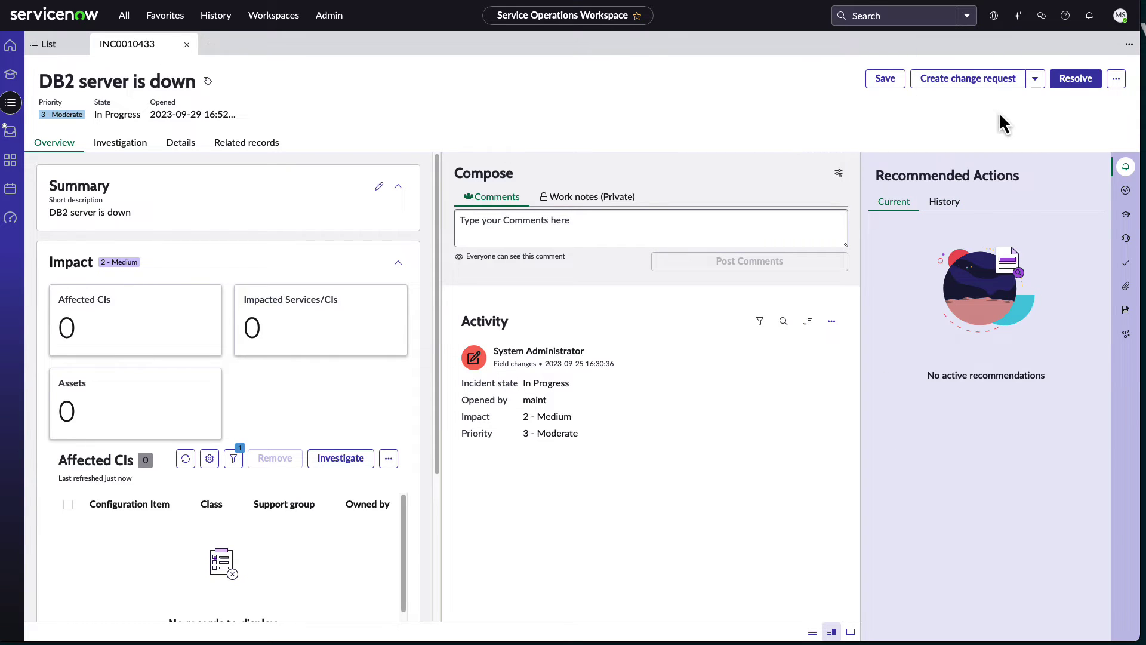
{"action": "left_click", "coordinate": [1086, 84]}
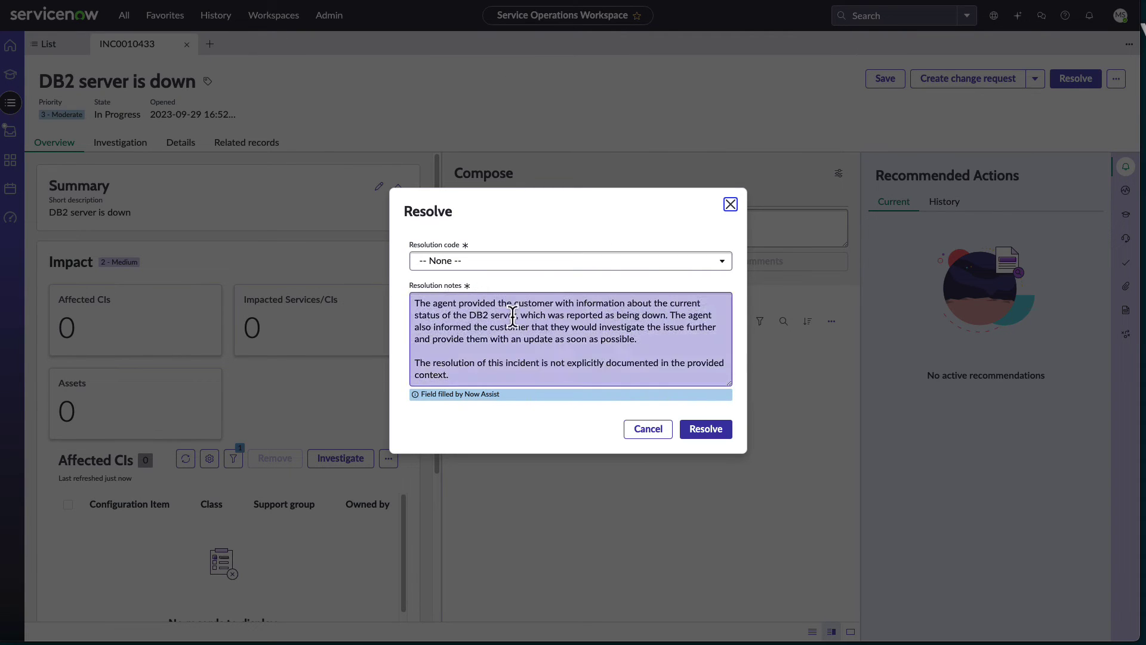
{"action": "left_click_drag", "start_coordinate": [412, 303], "coordinate": [704, 365]}
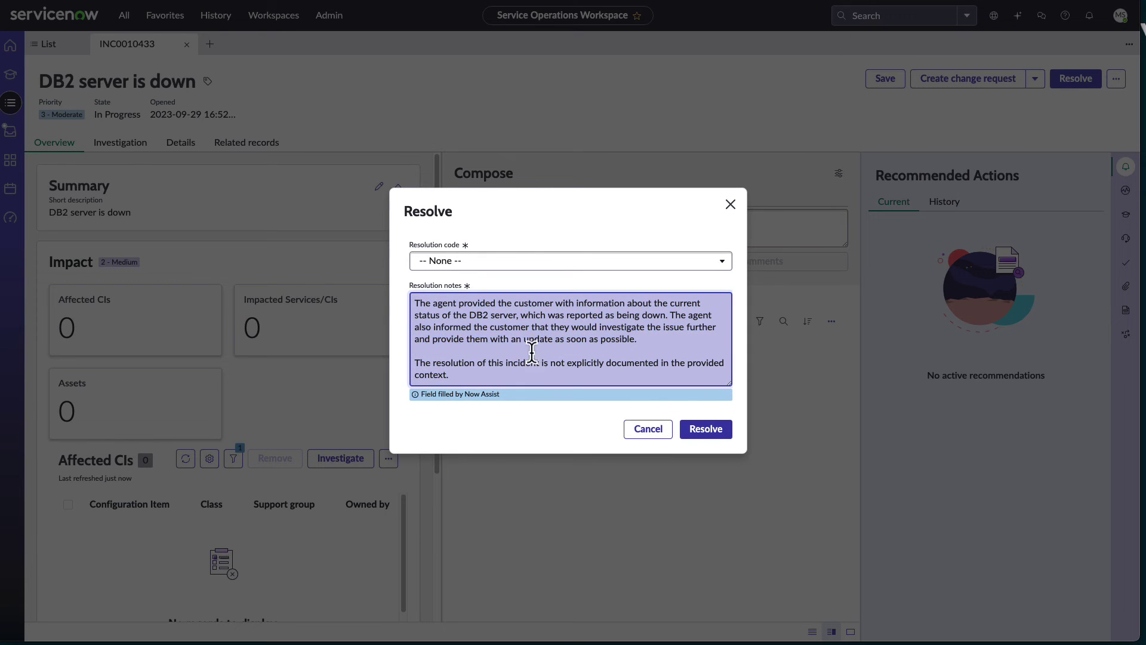
- Set Resolution code to Solved (Permanently), inspect the notes, then dismiss the Resolve form
{"action": "left_click", "coordinate": [458, 261]}
{"action": "left_click", "coordinate": [470, 274]}
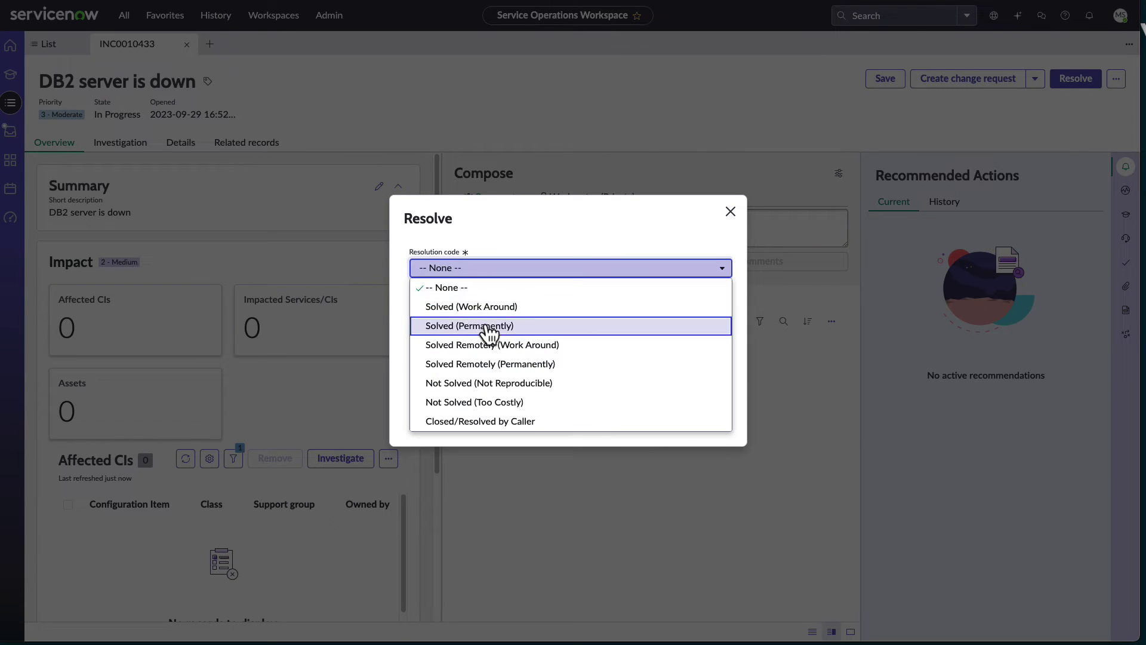
{"action": "left_click", "coordinate": [487, 328]}
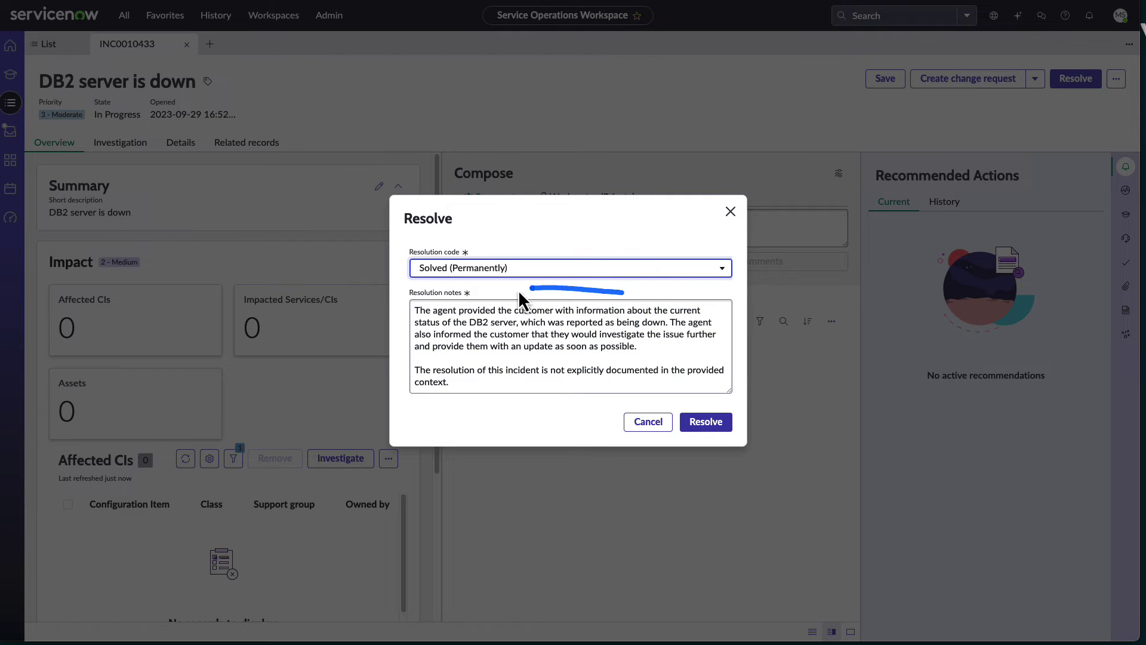
{"action": "mouse_move", "coordinate": [493, 289]}
{"action": "left_mouse_down"}
{"action": "mouse_move", "coordinate": [393, 369]}
{"action": "mouse_move", "coordinate": [626, 423]}
{"action": "mouse_move", "coordinate": [766, 395]}
{"action": "mouse_move", "coordinate": [582, 278]}
{"action": "left_mouse_up"}
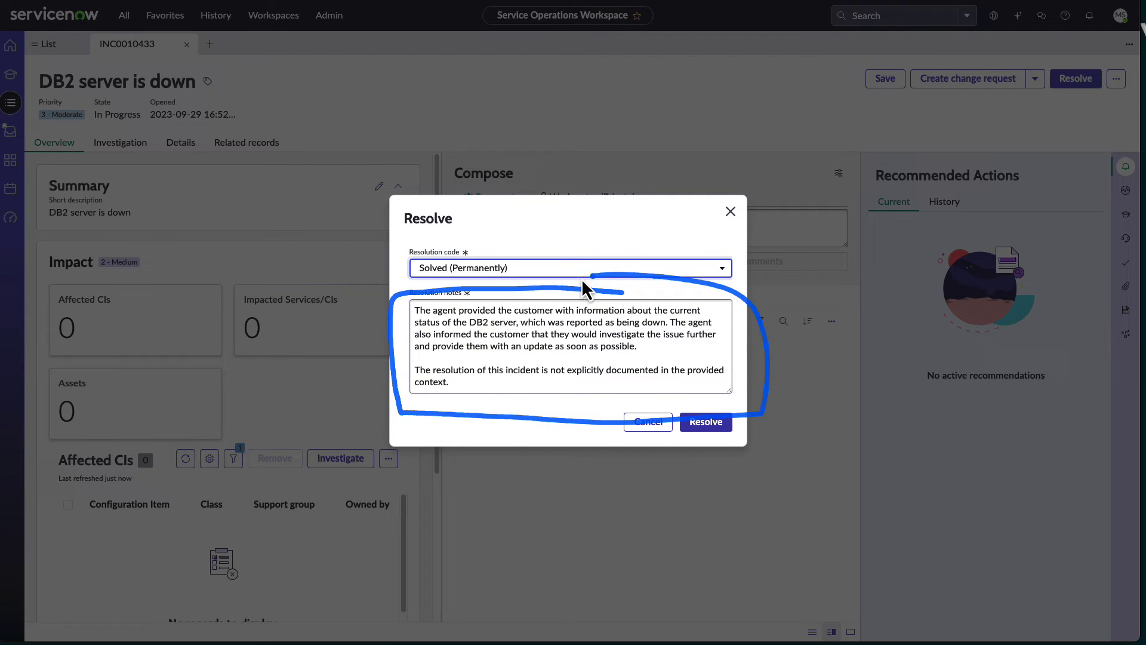
{"action": "left_click", "coordinate": [474, 370]}
{"action": "key", "text": "ctrl+a"}
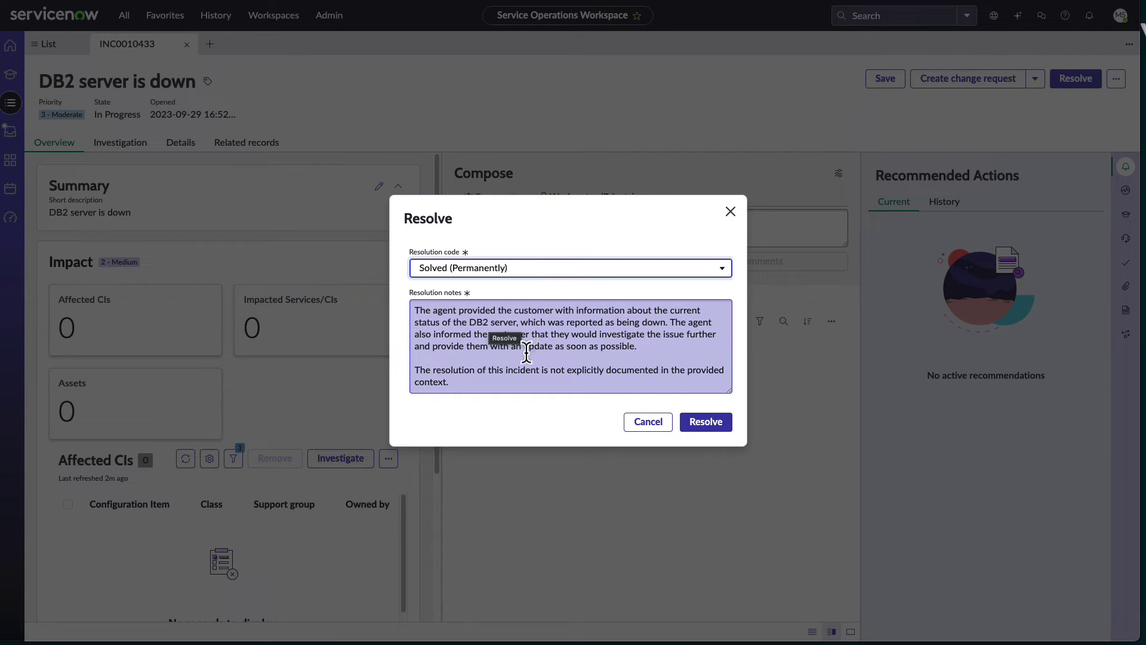
{"action": "left_click", "coordinate": [490, 389]}
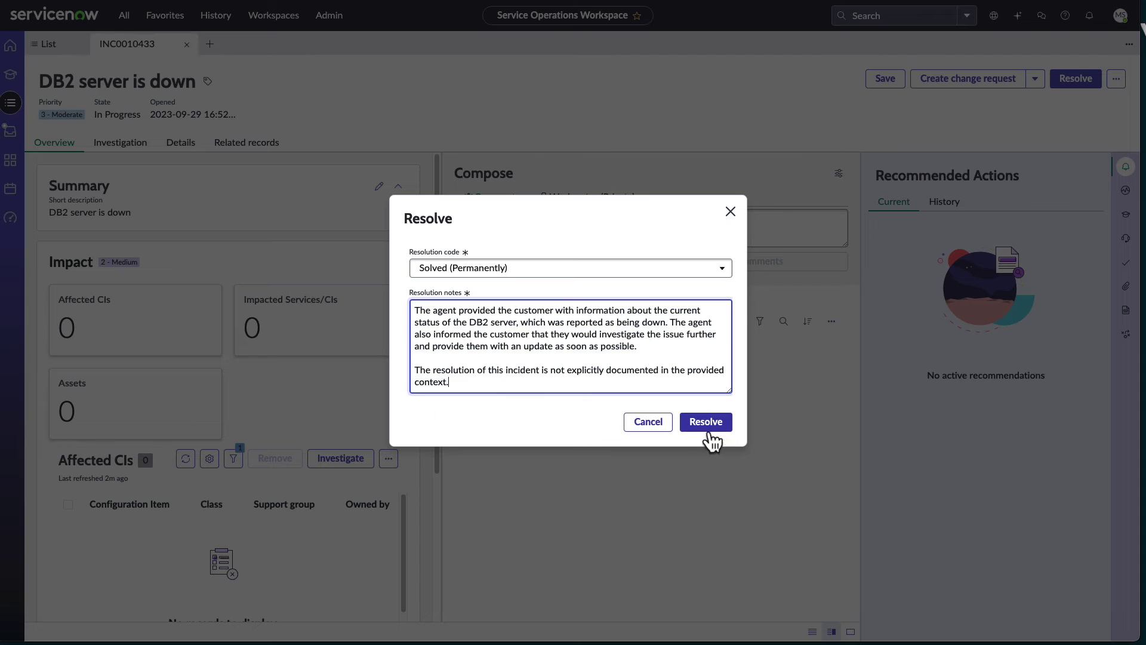
{"action": "left_click", "coordinate": [657, 431]}
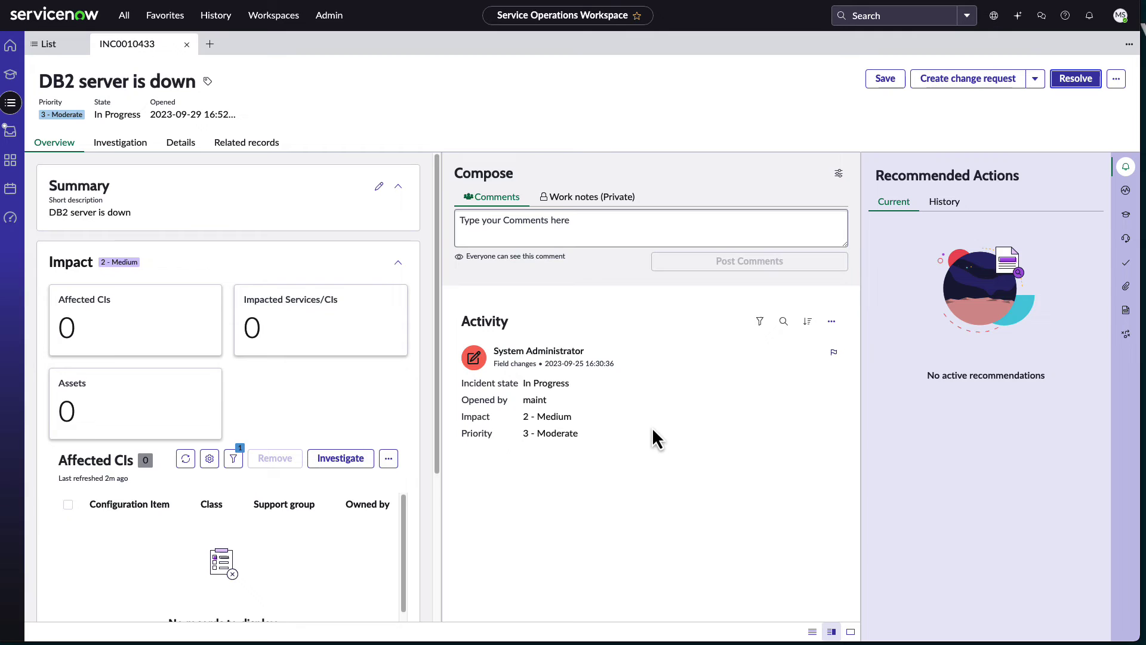
- Filter for 'script include', open Script Includes, and open the GenTest record
{"action": "left_click", "coordinate": [125, 18]}
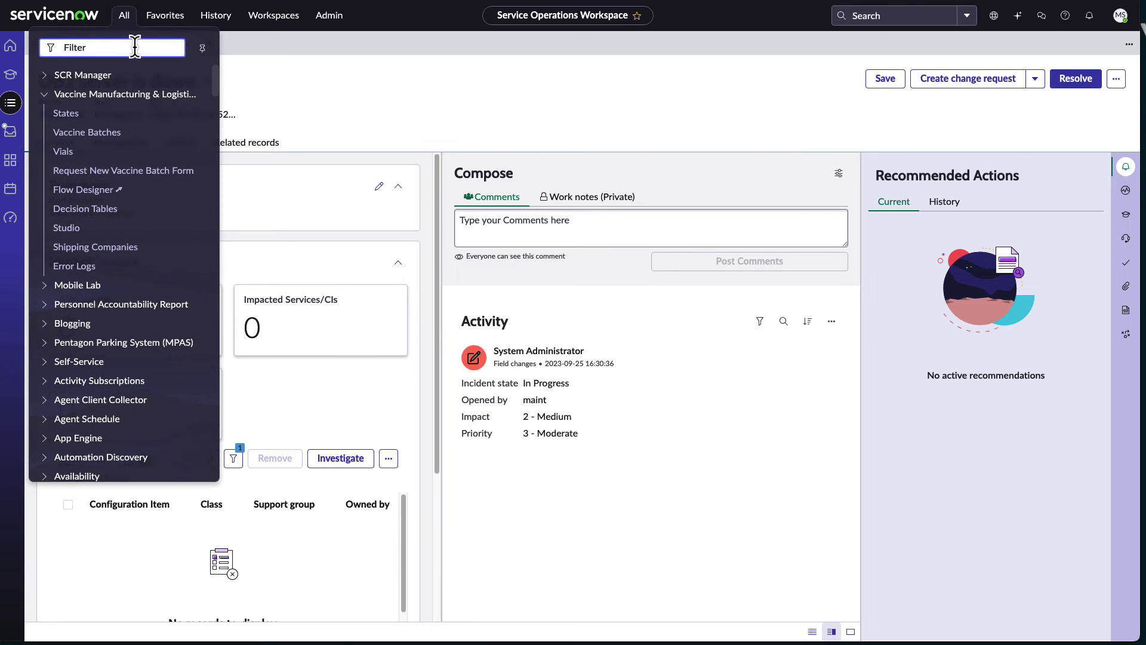
{"action": "type", "text": "f"}
{"action": "key", "text": "BackSpace"}
{"action": "type", "text": "script include"}
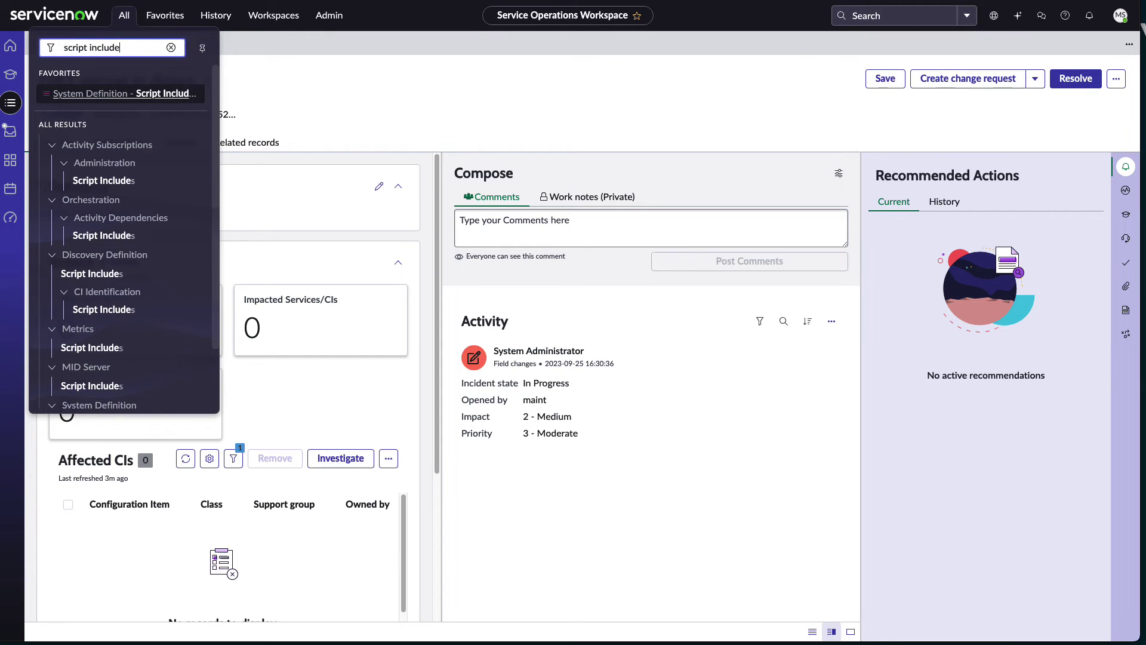
{"action": "left_click", "coordinate": [142, 94]}
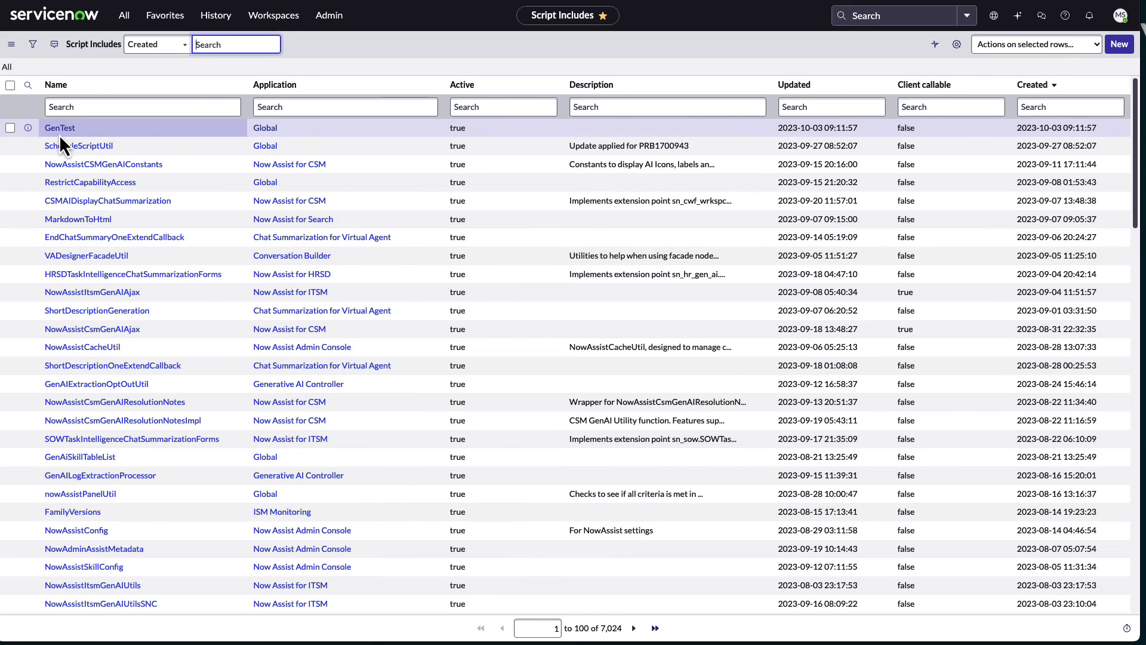
{"action": "left_click", "coordinate": [60, 131]}
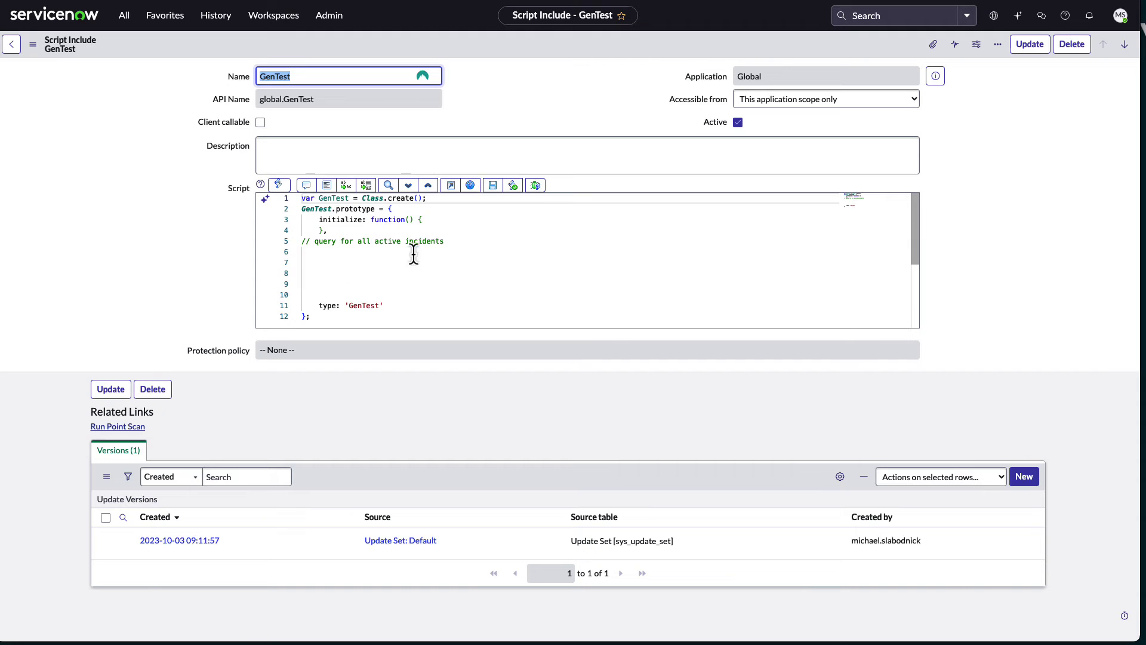
- Place the cursor after the line 5 comment and check the editor's Trigger AI shortcut
{"action": "left_click", "coordinate": [461, 242]}
{"action": "key", "text": "ctrl+shift+Left"}
{"action": "key", "text": "ctrl+shift+Left"}
{"action": "key", "text": "ctrl+shift+Left"}
{"action": "key", "text": "ctrl+shift+Left"}
{"action": "key", "text": "ctrl+shift+Left"}
{"action": "left_click", "coordinate": [447, 242]}
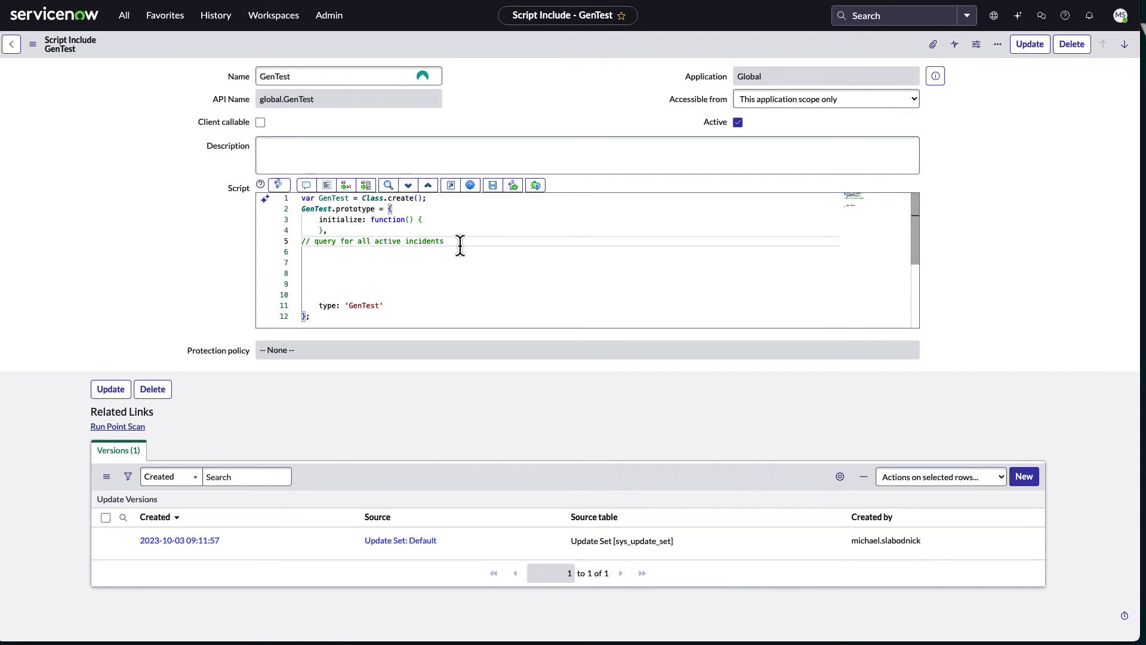
{"action": "left_click", "coordinate": [471, 185]}
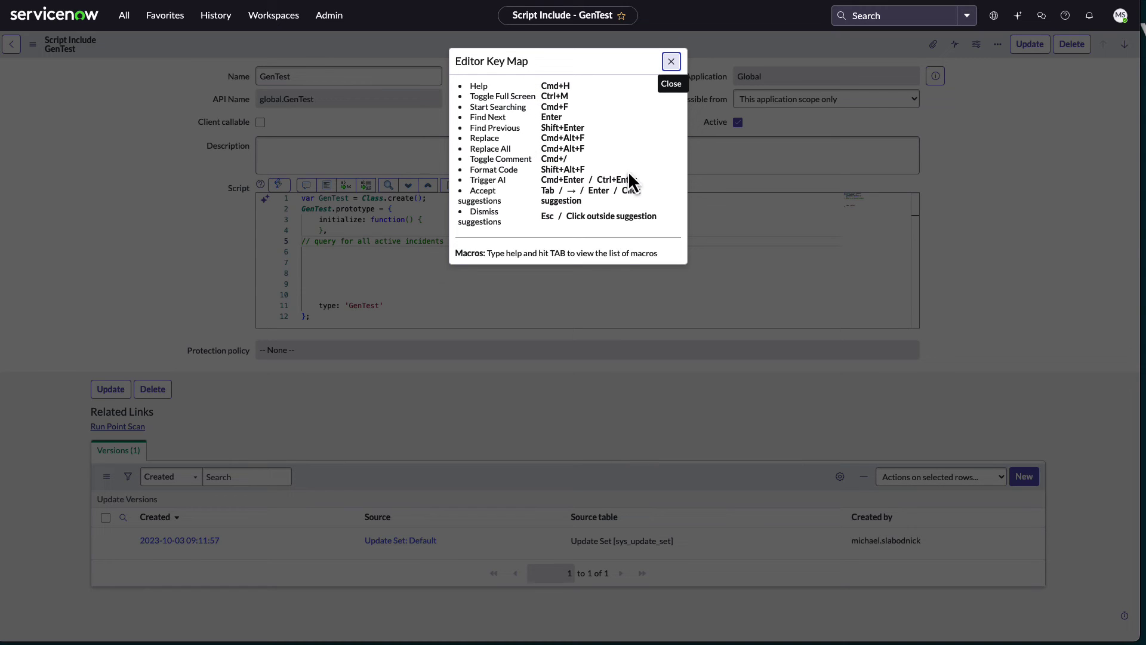
{"action": "left_click_drag", "start_coordinate": [640, 179], "coordinate": [470, 180]}
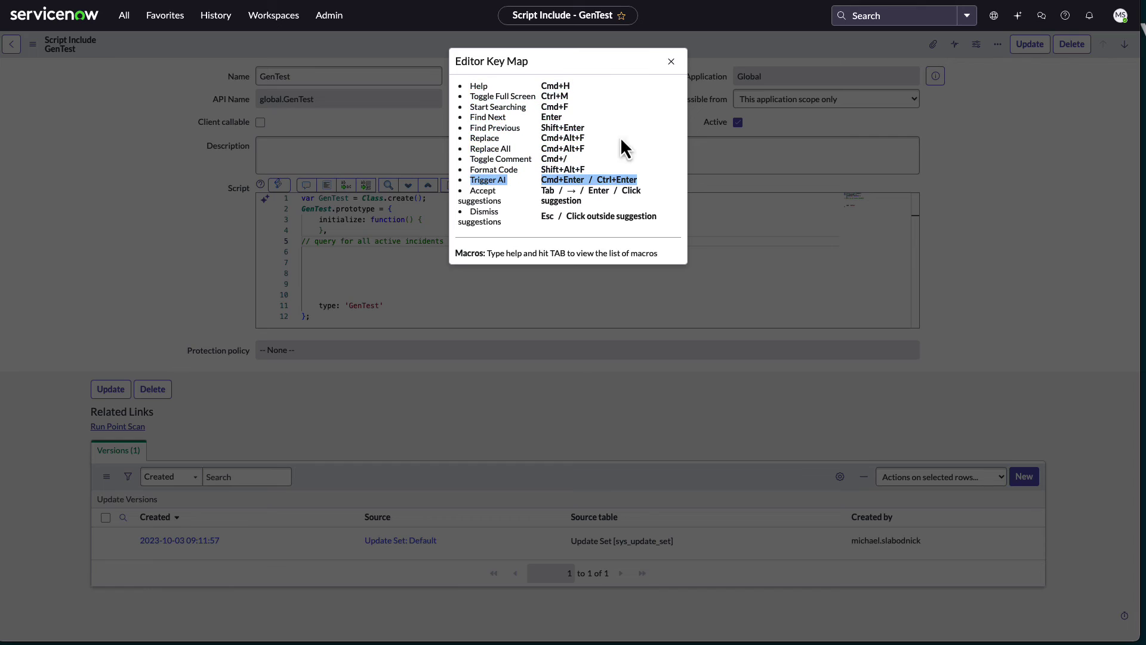
{"action": "left_click", "coordinate": [672, 64]}
{"action": "left_click", "coordinate": [479, 244]}
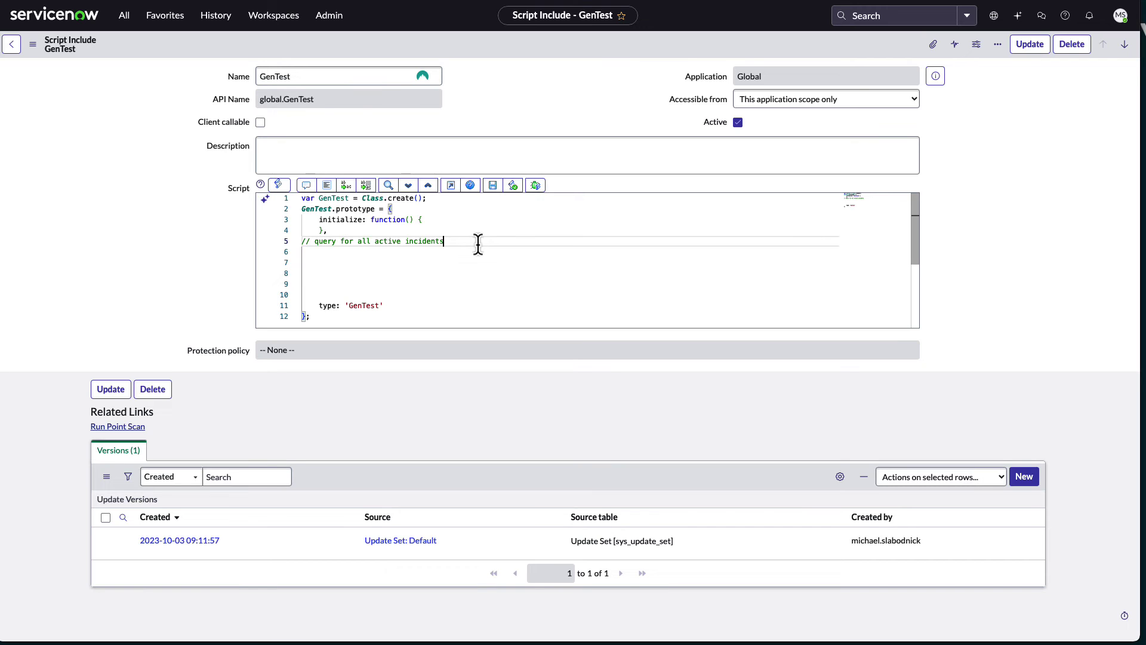
{"action": "key", "text": "ctrl+Return"}
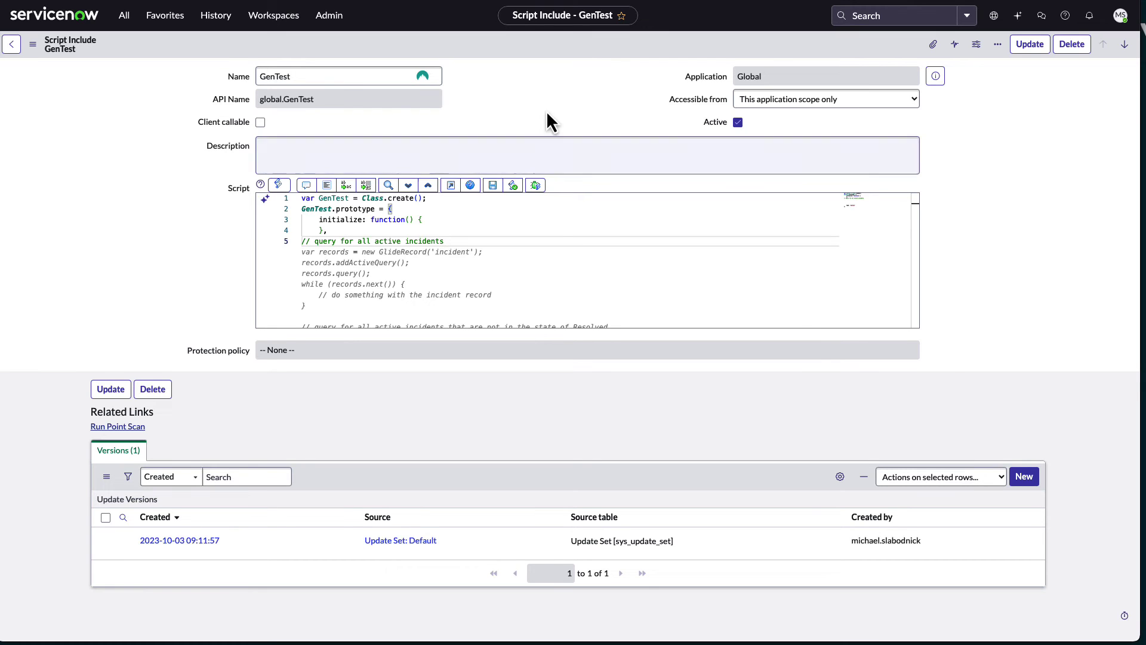
{"action": "mouse_move", "coordinate": [310, 257]}
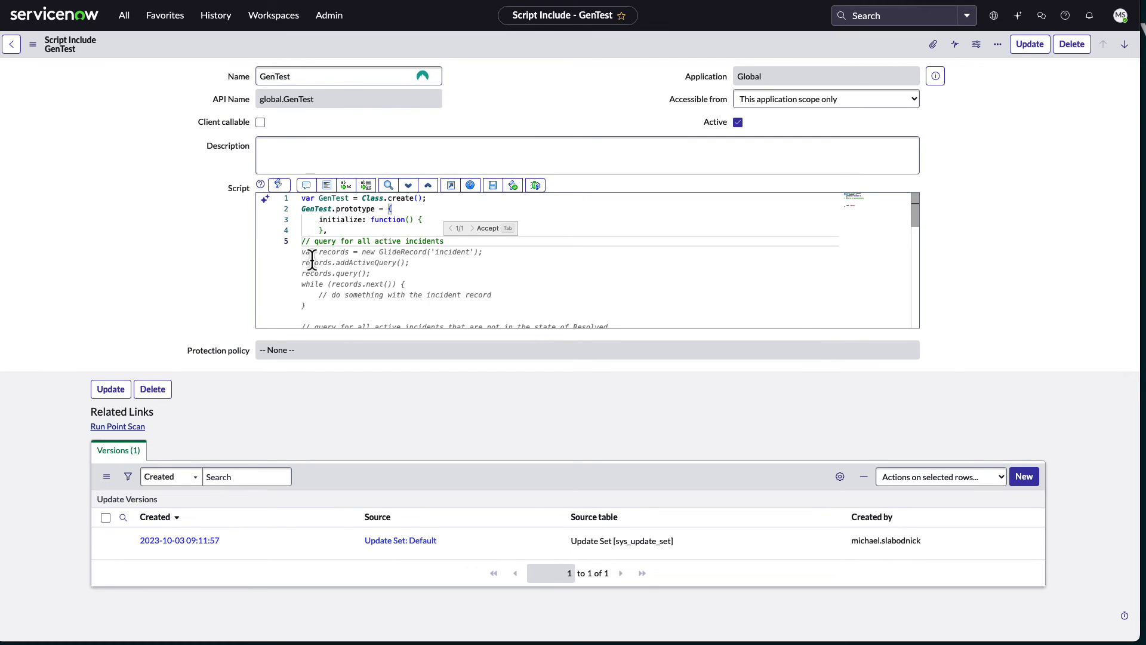
{"action": "key", "text": "Tab"}
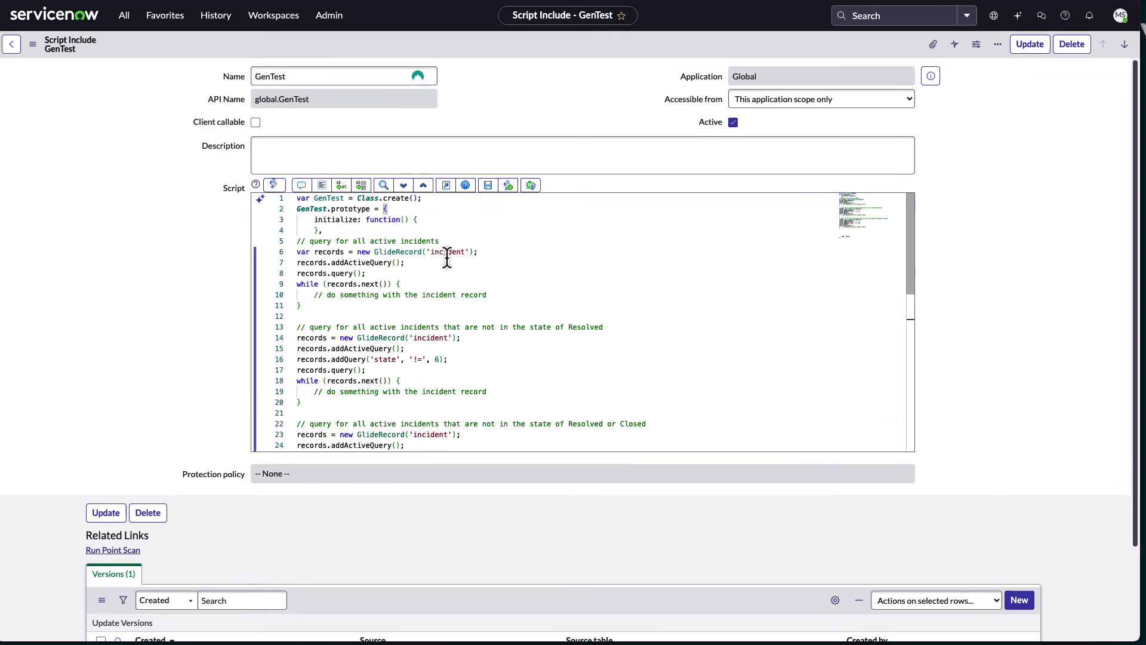
{"action": "left_click", "coordinate": [418, 264]}
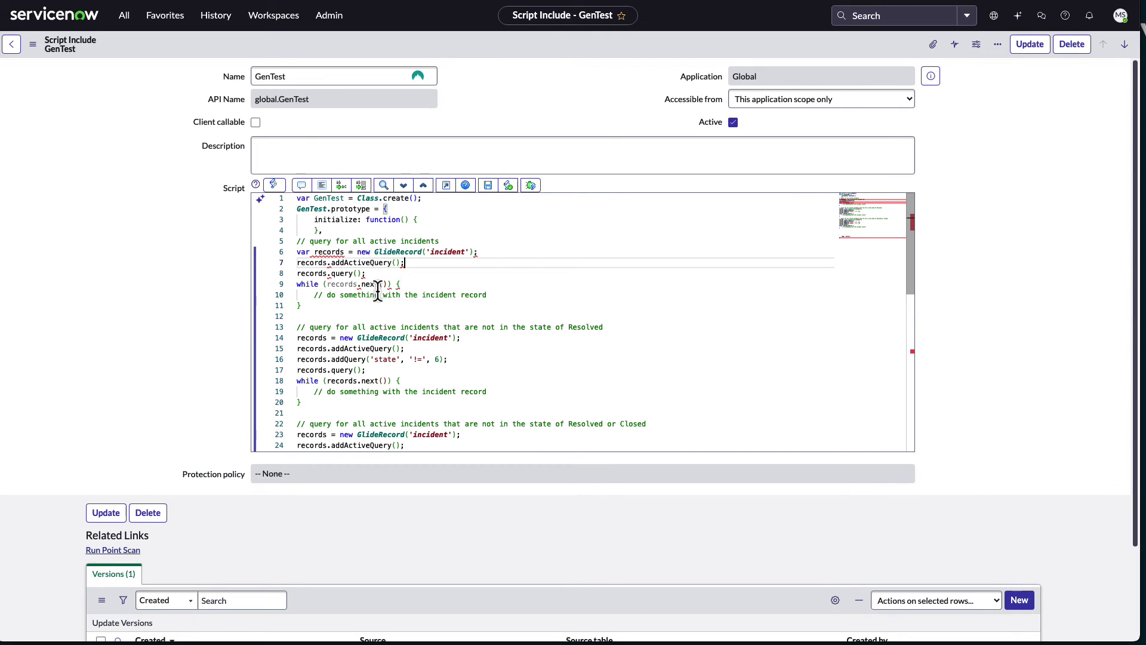
{"action": "scroll", "coordinate": [424, 278], "scroll_direction": "down", "scroll_amount": 3}
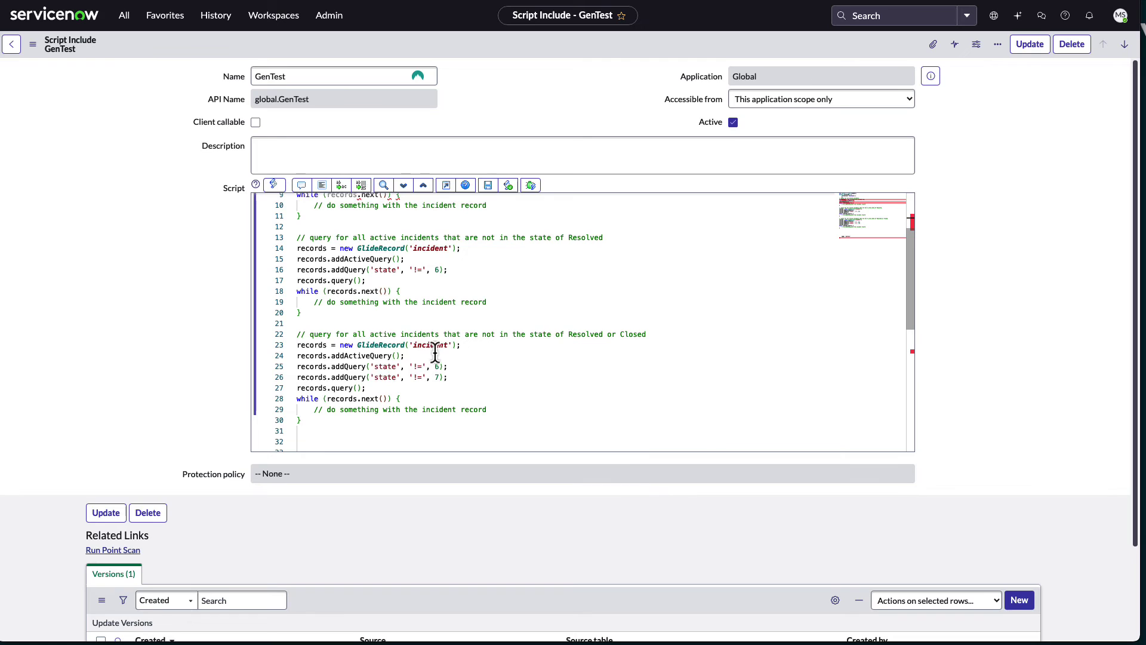
{"action": "scroll", "coordinate": [410, 263], "scroll_direction": "up", "scroll_amount": 2}
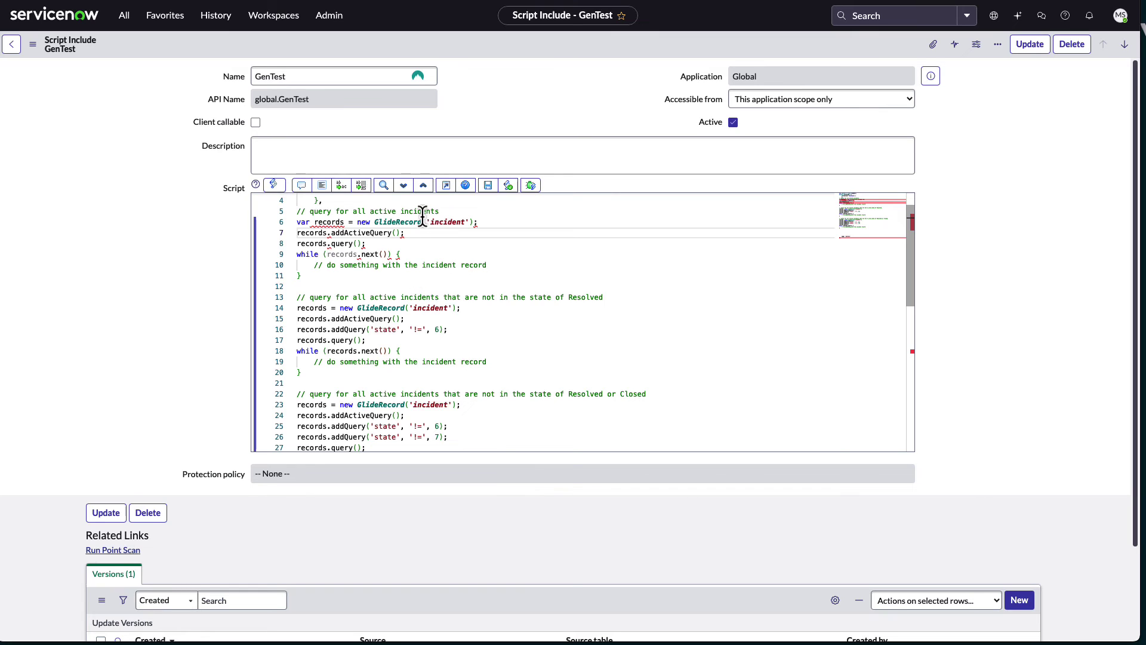
- Filter the navigator for 'flow design' and open My New Flow in Flow Designer
{"action": "mouse_move", "coordinate": [381, 227]}
{"action": "left_click", "coordinate": [124, 15]}
{"action": "left_click", "coordinate": [171, 47]}
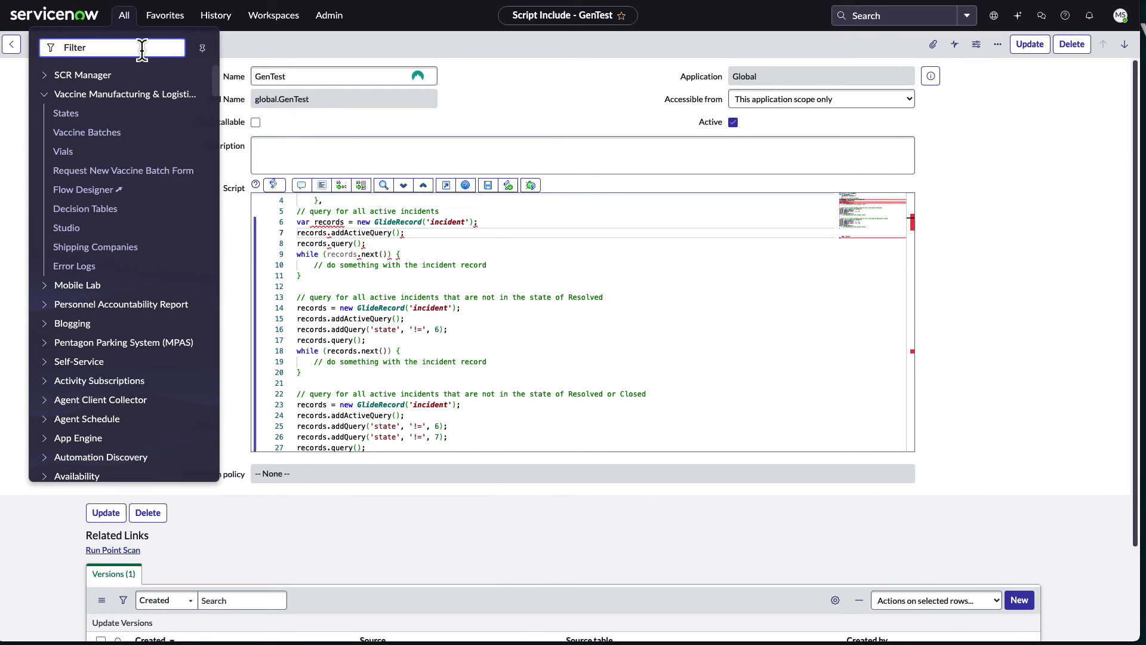
{"action": "type", "text": "flow design"}
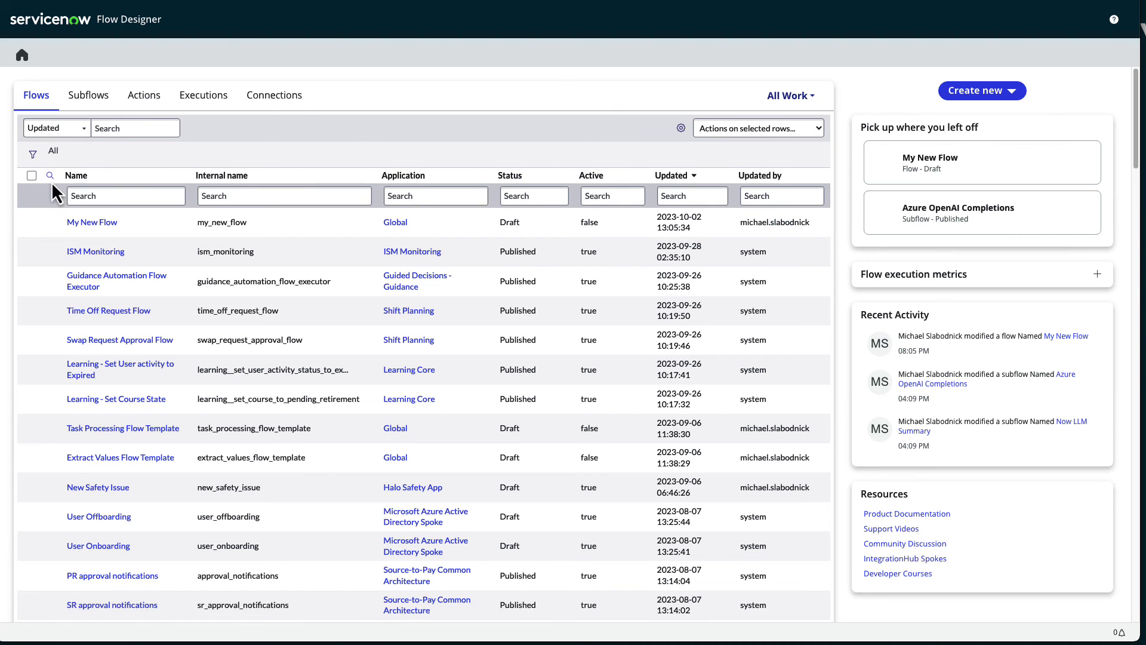
{"action": "left_click", "coordinate": [70, 223]}
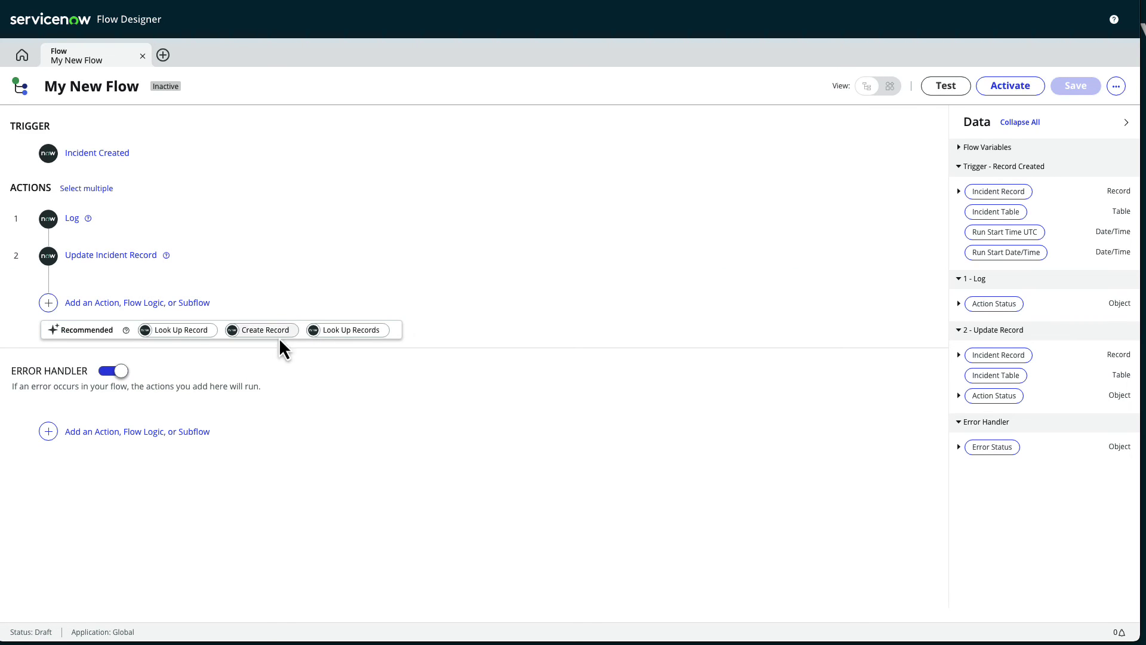
- Add an Ask For Approval action after step 2, with Record set to the trigger's Incident Record
{"action": "left_click", "coordinate": [96, 304]}
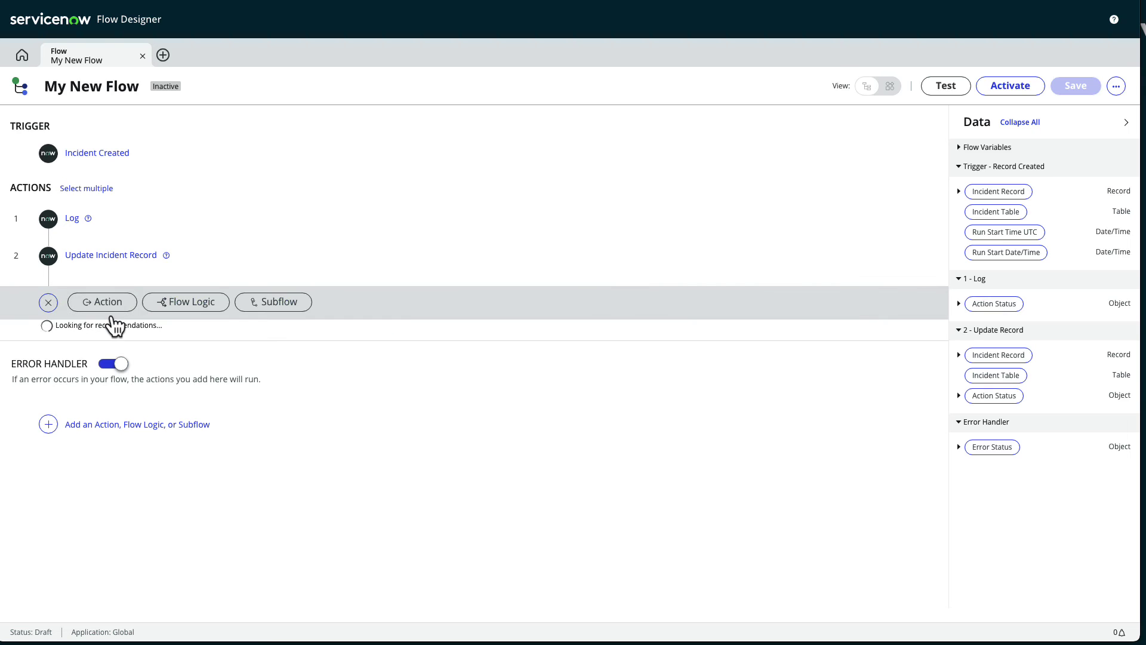
{"action": "left_click", "coordinate": [111, 304]}
{"action": "left_click", "coordinate": [128, 327]}
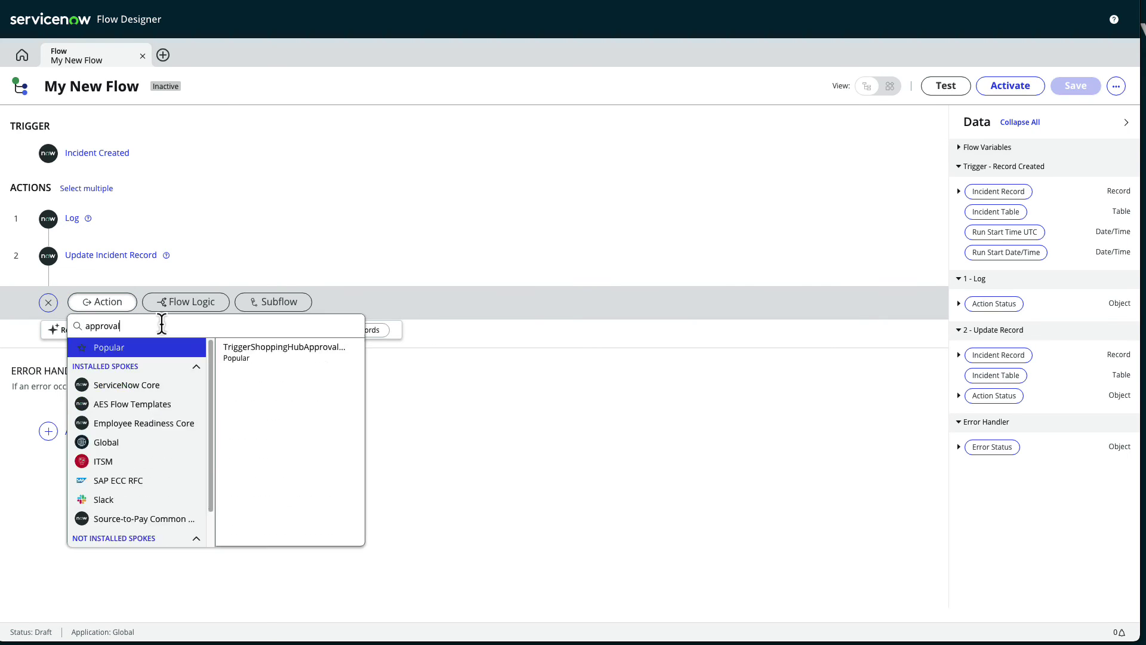
{"action": "left_click", "coordinate": [153, 386]}
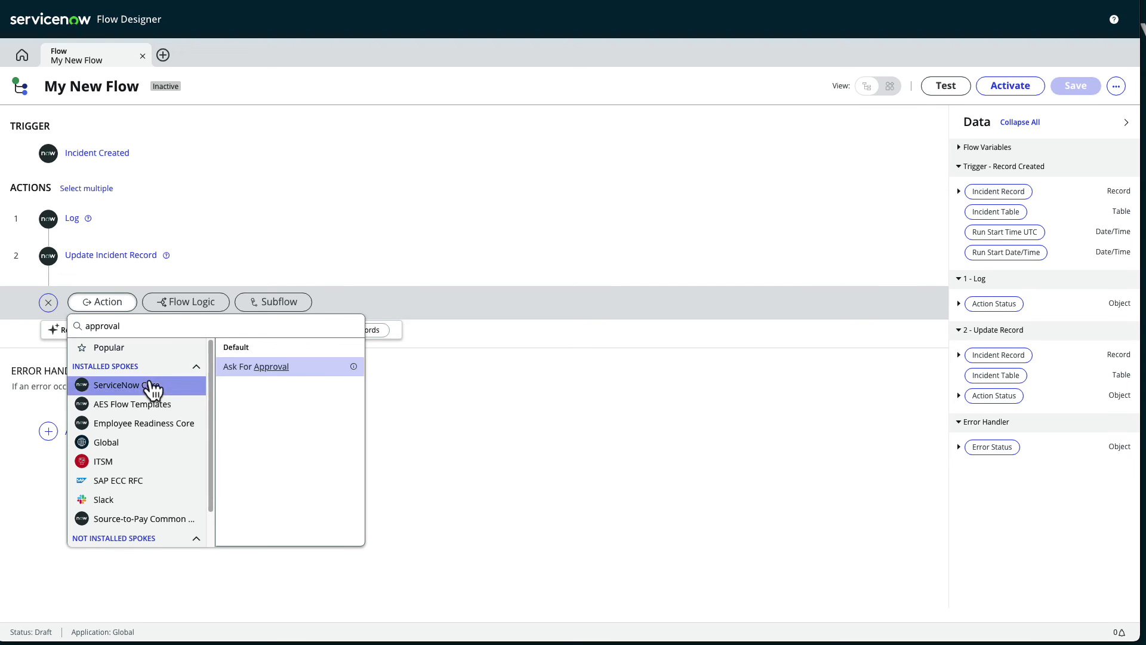
{"action": "left_click", "coordinate": [293, 367]}
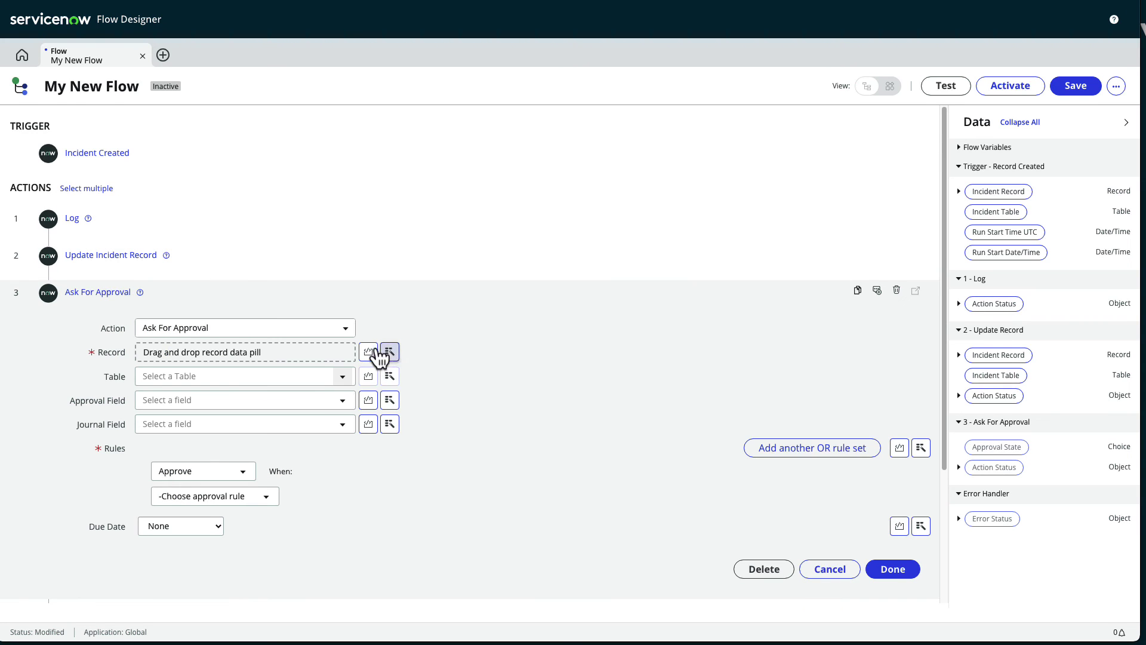
{"action": "left_click", "coordinate": [389, 351]}
{"action": "left_click", "coordinate": [382, 397]}
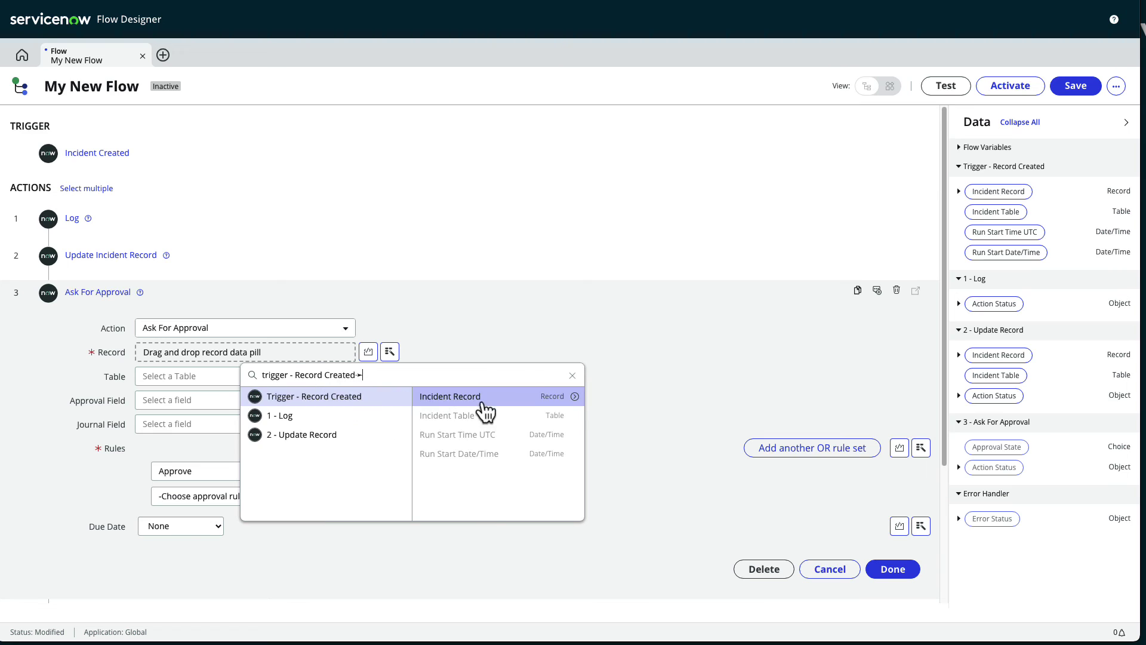
{"action": "left_click", "coordinate": [546, 398]}
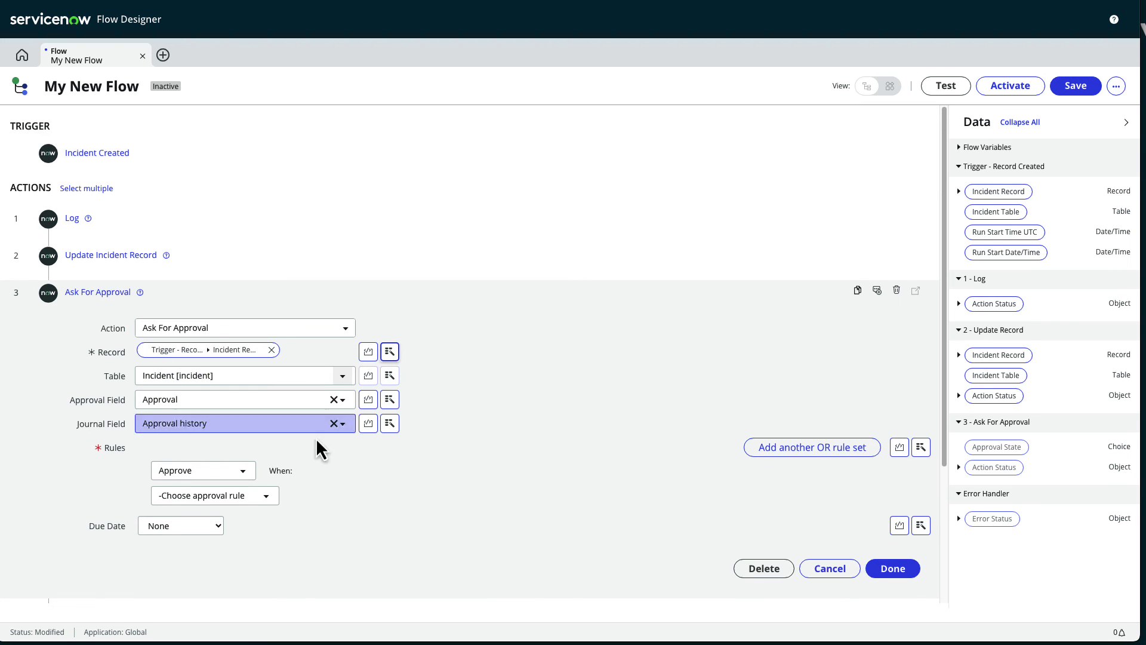
- Set the approval rule to Anyone approves, with the Opened by user's Manager as approver
{"action": "left_click", "coordinate": [242, 502]}
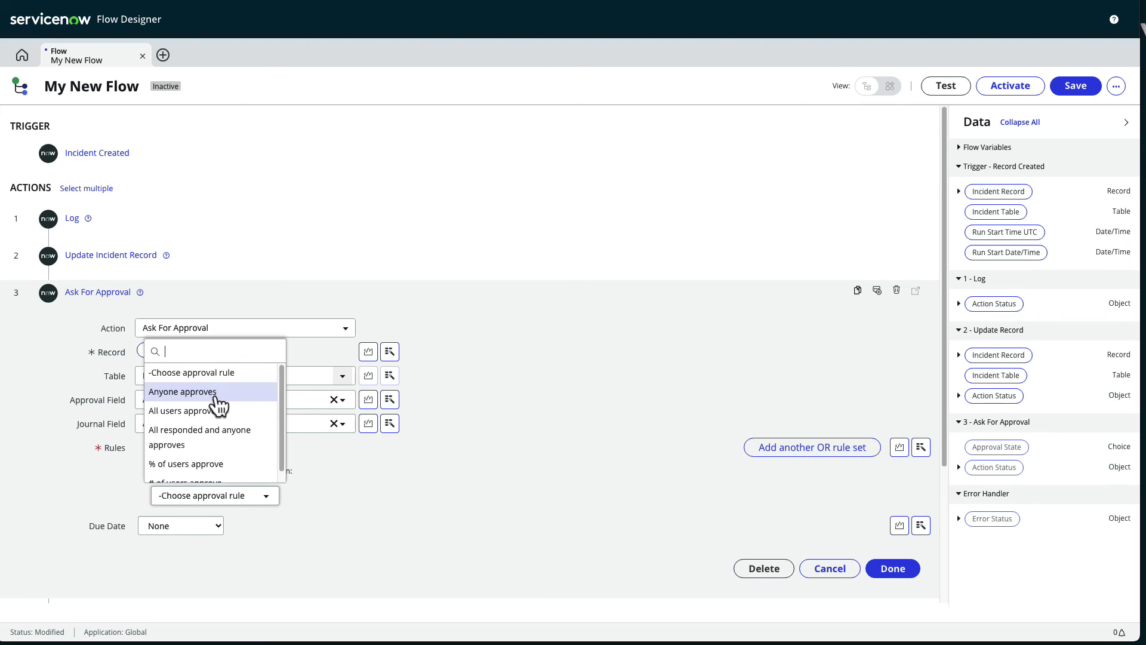
{"action": "left_click", "coordinate": [269, 395]}
{"action": "scroll", "coordinate": [564, 409], "scroll_direction": "down", "scroll_amount": 2}
{"action": "left_click", "coordinate": [537, 410]}
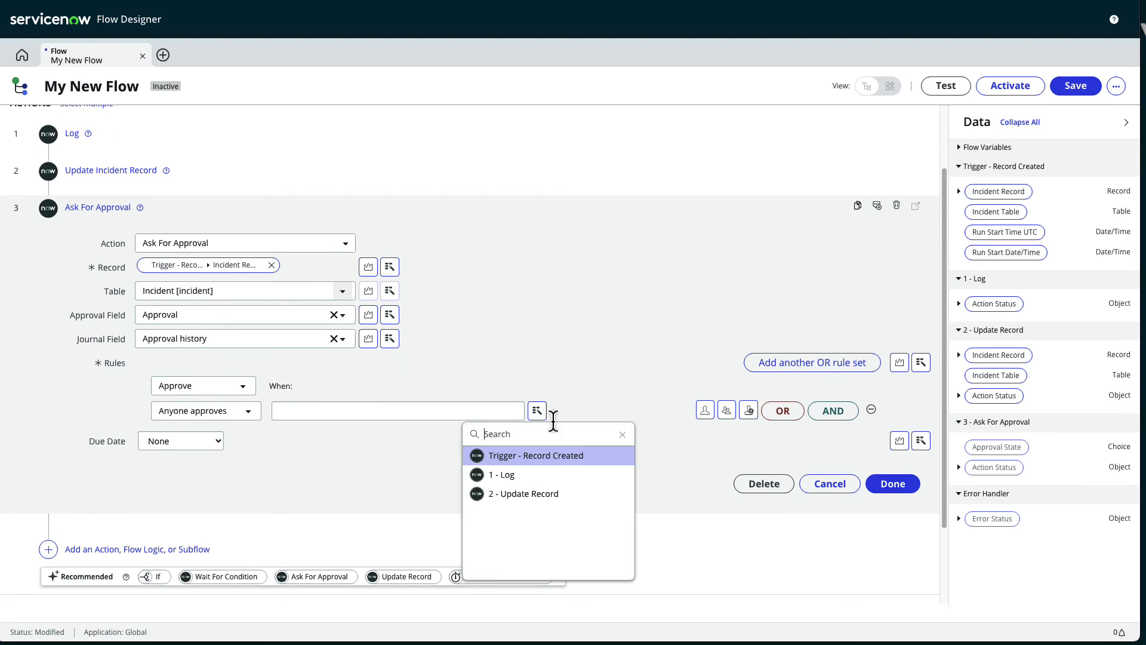
{"action": "left_click", "coordinate": [562, 459]}
{"action": "left_click", "coordinate": [723, 454]}
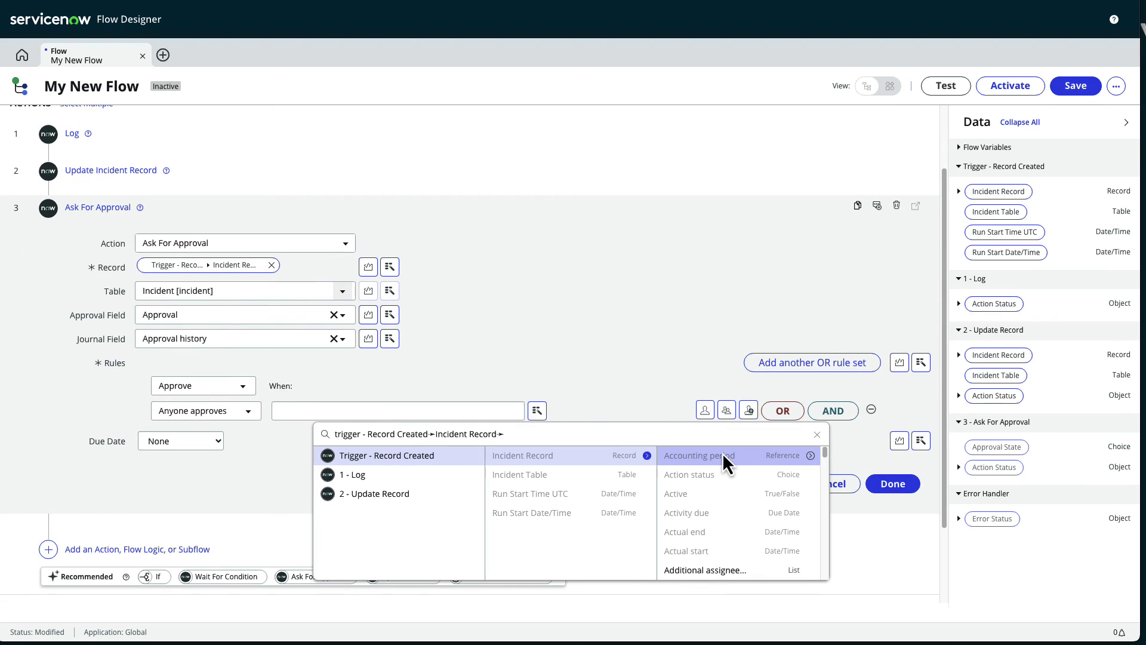
{"action": "type", "text": "ope"}
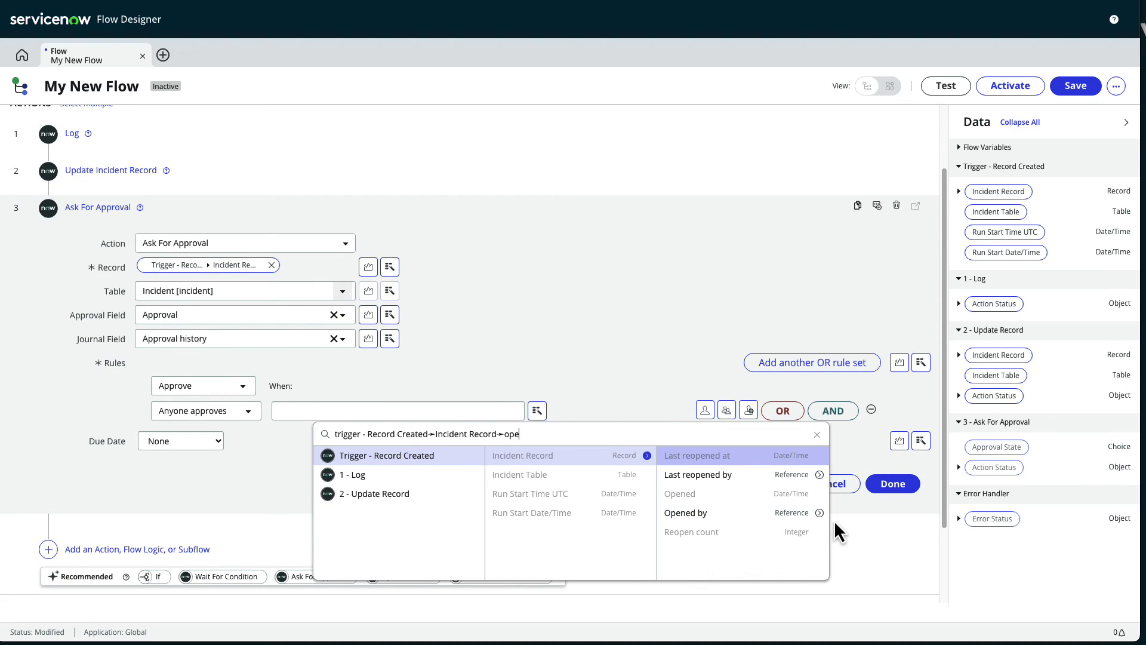
{"action": "left_click", "coordinate": [818, 512]}
{"action": "type", "text": "mana"}
{"action": "left_click", "coordinate": [885, 459]}
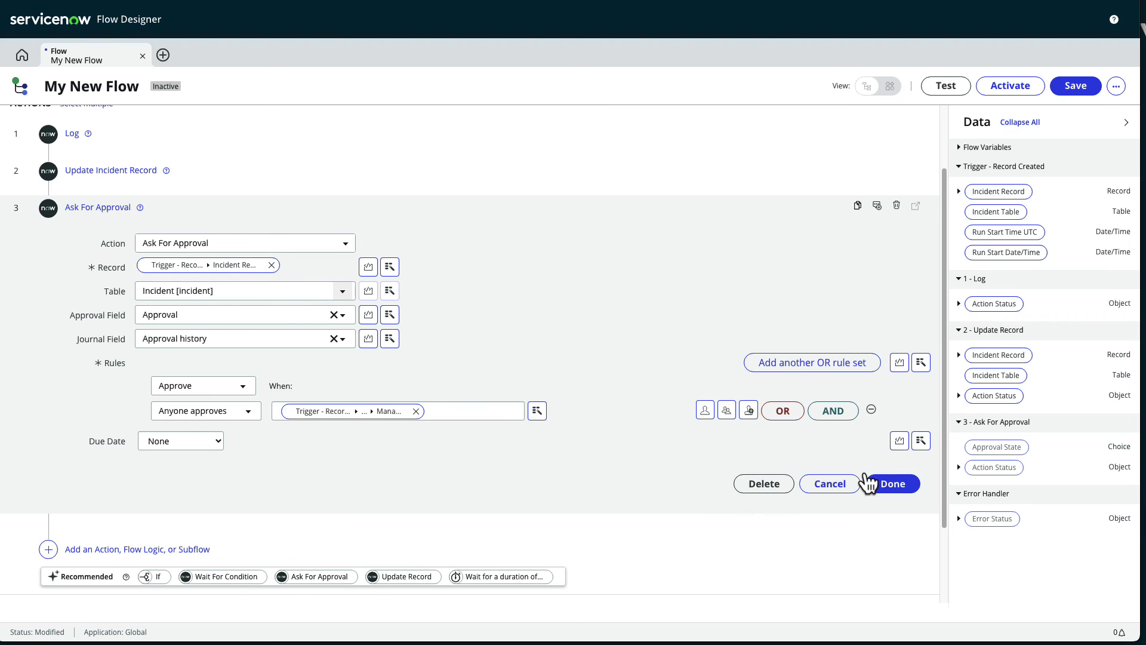
{"action": "left_click", "coordinate": [893, 484]}
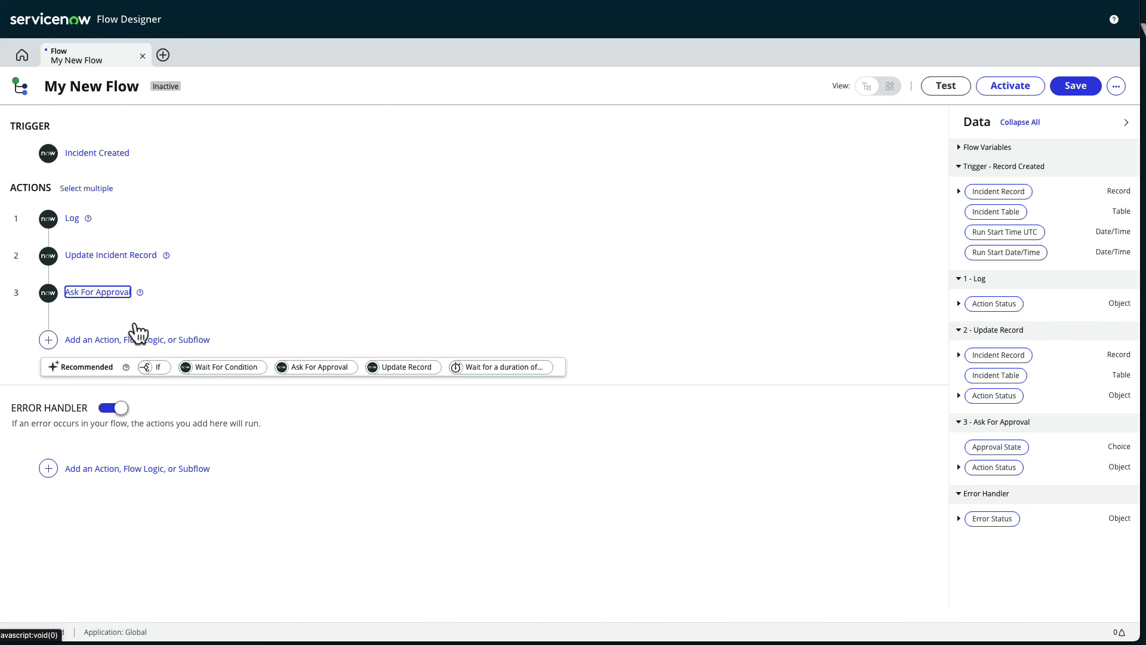
- Add an If condition labelled 'approved' after the Ask For Approval step
{"action": "left_click", "coordinate": [156, 368]}
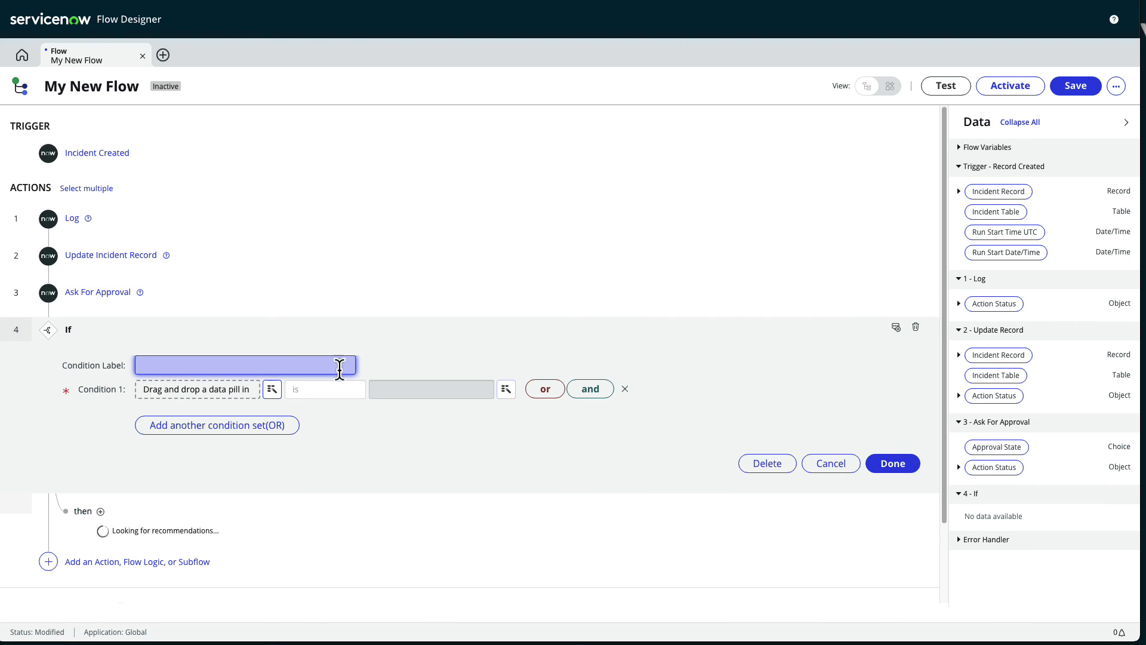
{"action": "type", "text": "approved"}
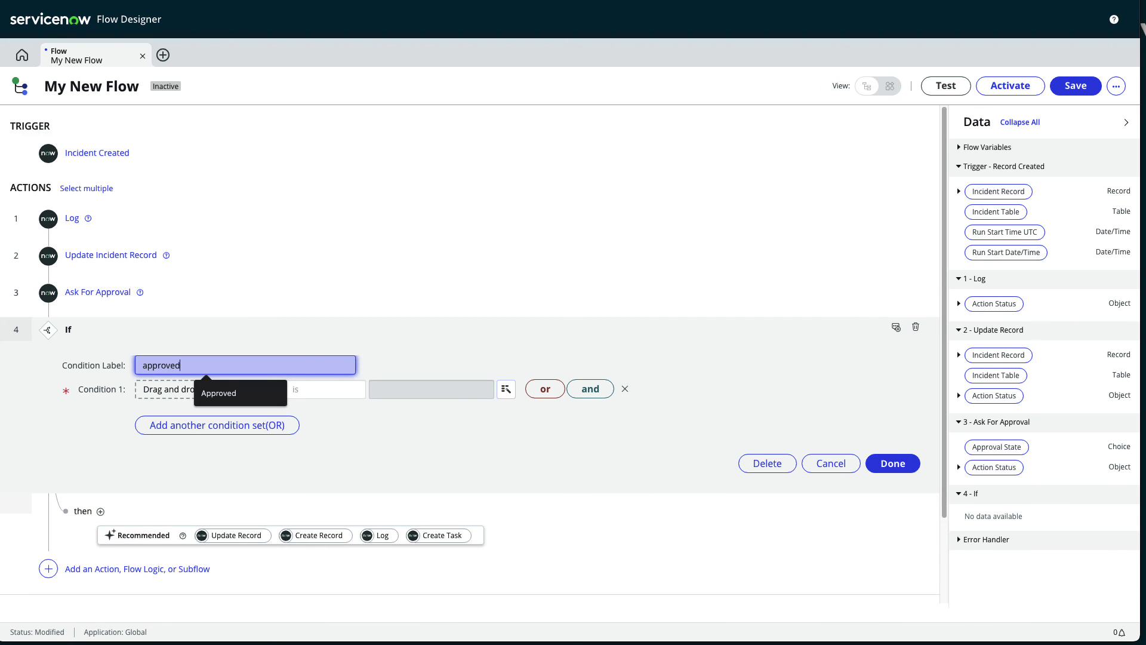
{"action": "left_click", "coordinate": [325, 298]}
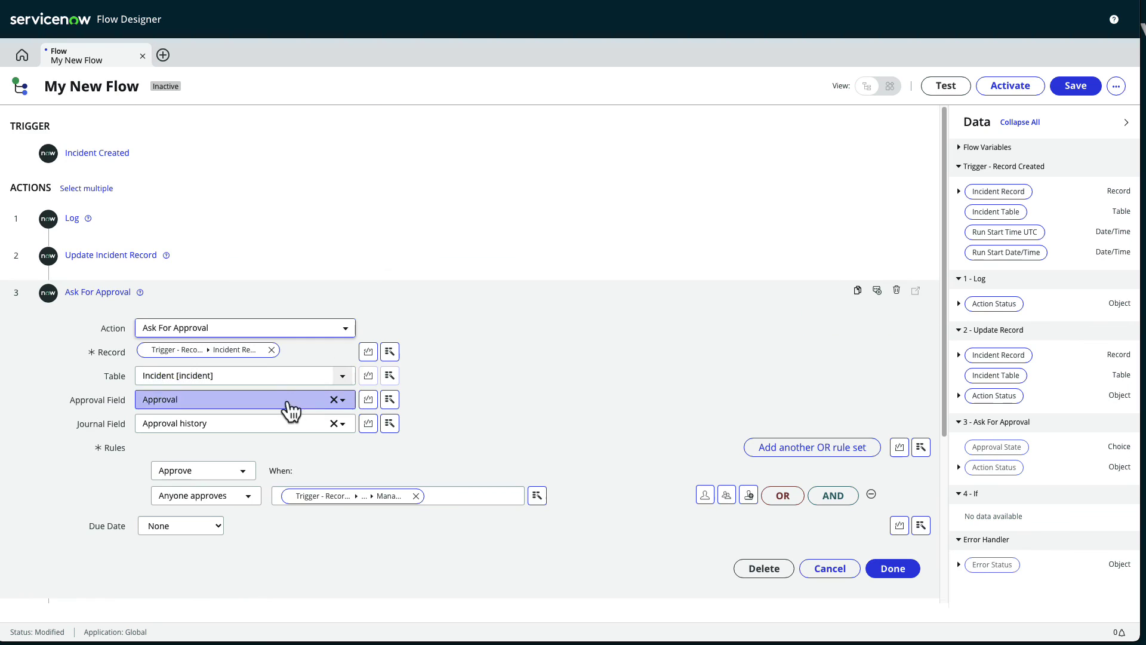
{"action": "left_click", "coordinate": [809, 568]}
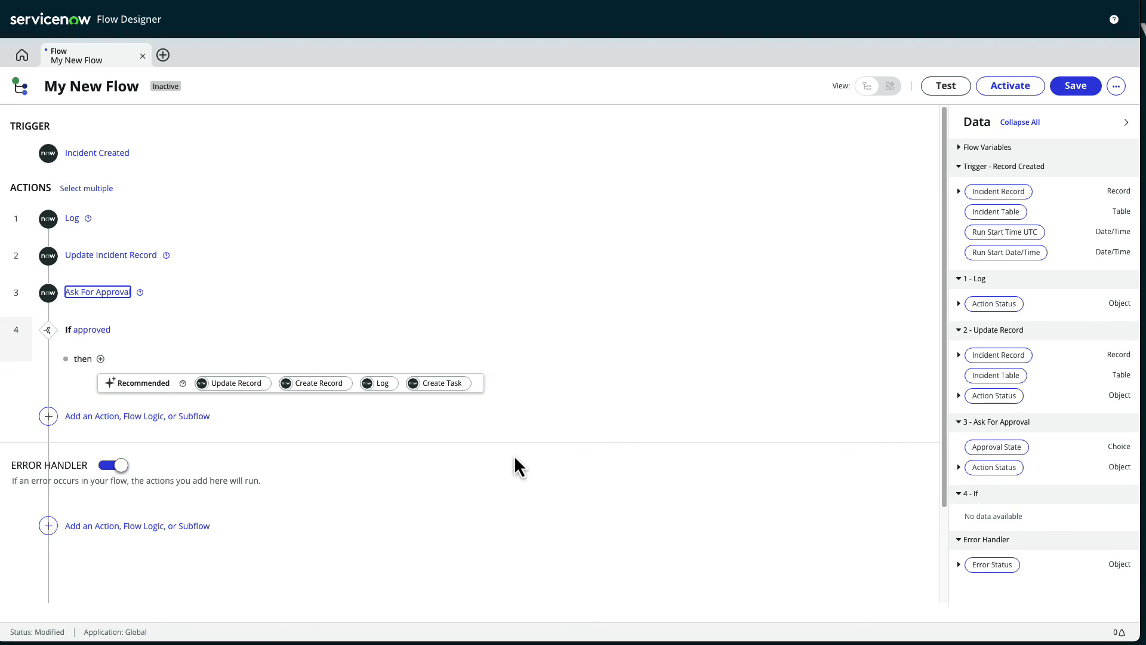
{"action": "left_click", "coordinate": [91, 337]}
- Set Condition 1 to the Ask For Approval step's Approval State is Approved
{"action": "left_click", "coordinate": [273, 391]}
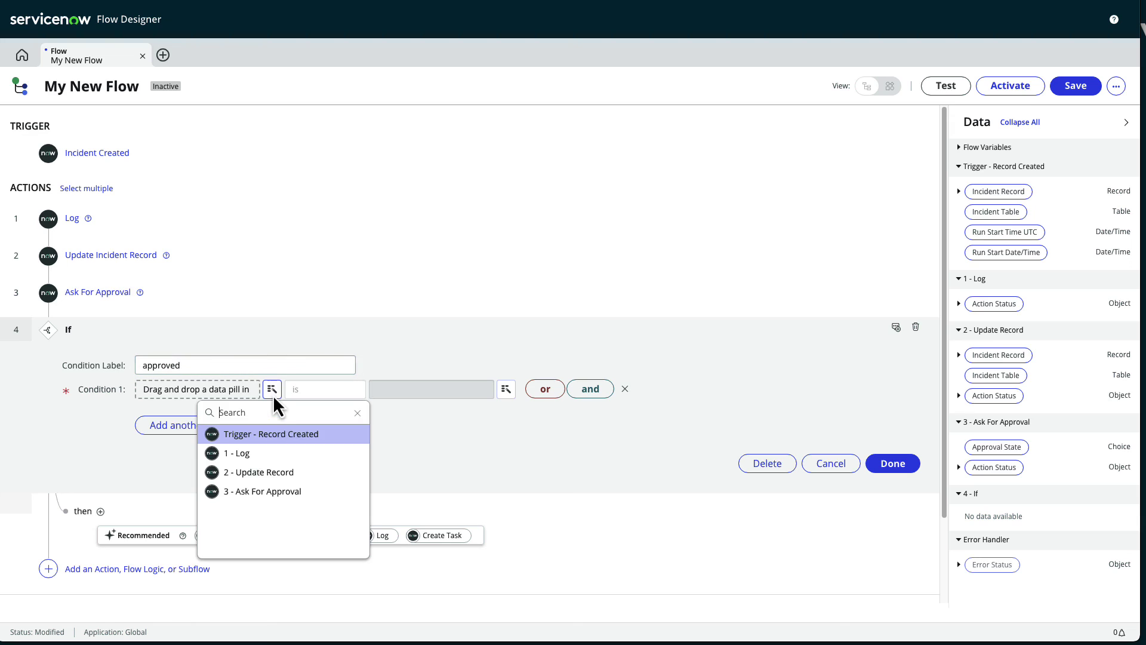
{"action": "left_click", "coordinate": [314, 496]}
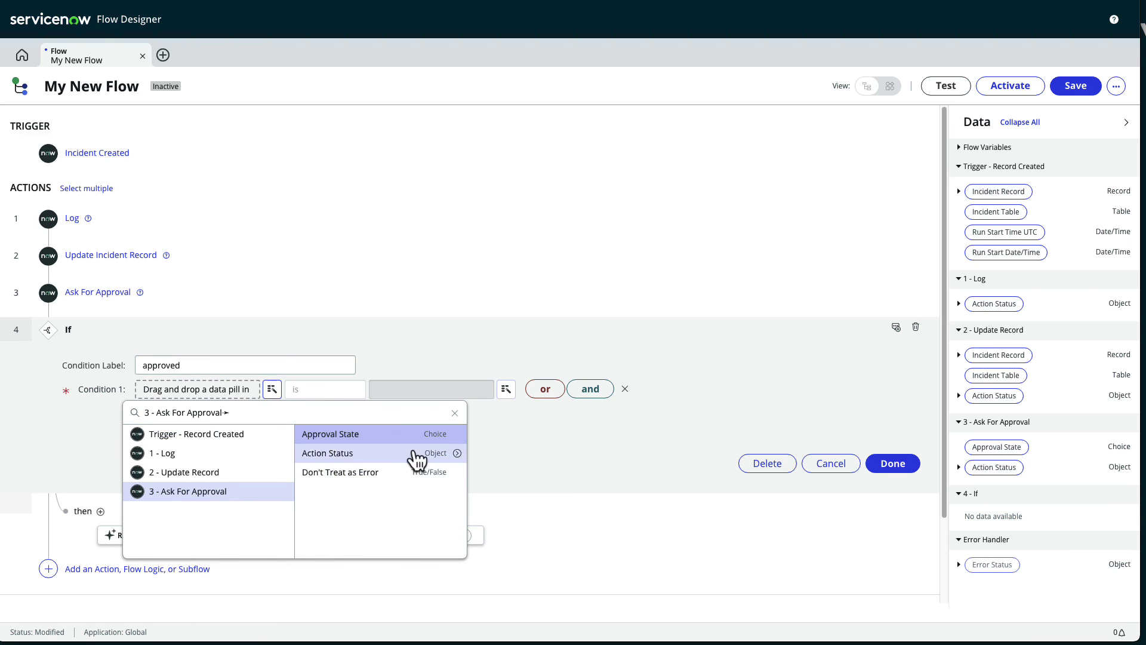
{"action": "left_click", "coordinate": [432, 435]}
{"action": "left_click", "coordinate": [434, 395]}
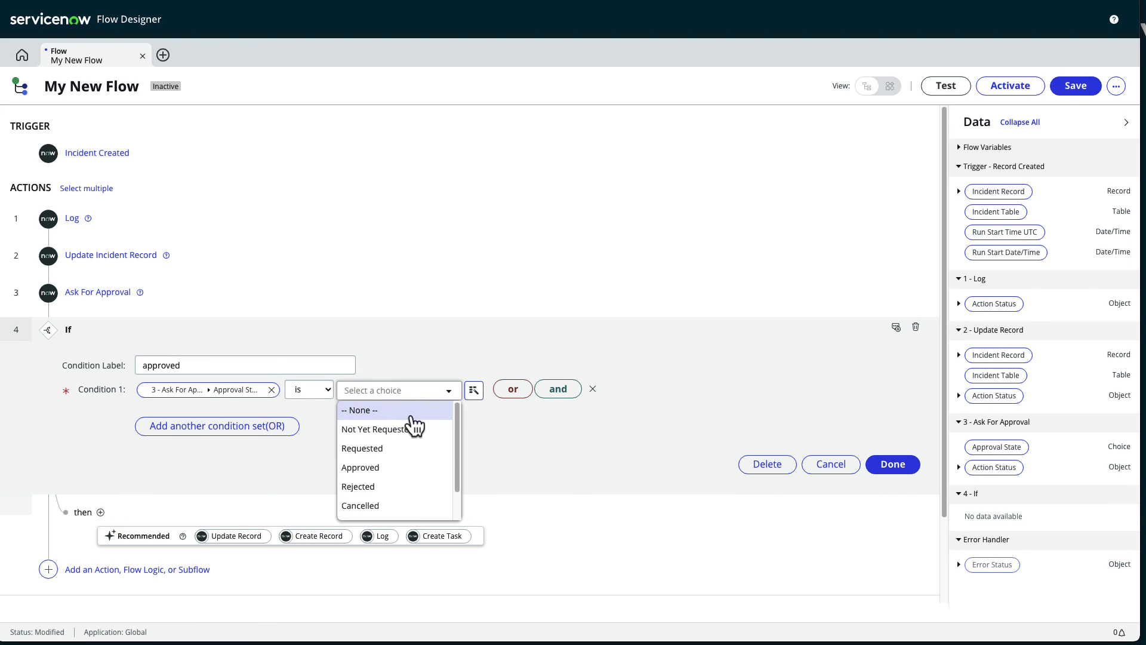
{"action": "left_click", "coordinate": [418, 468]}
{"action": "left_click", "coordinate": [893, 466]}
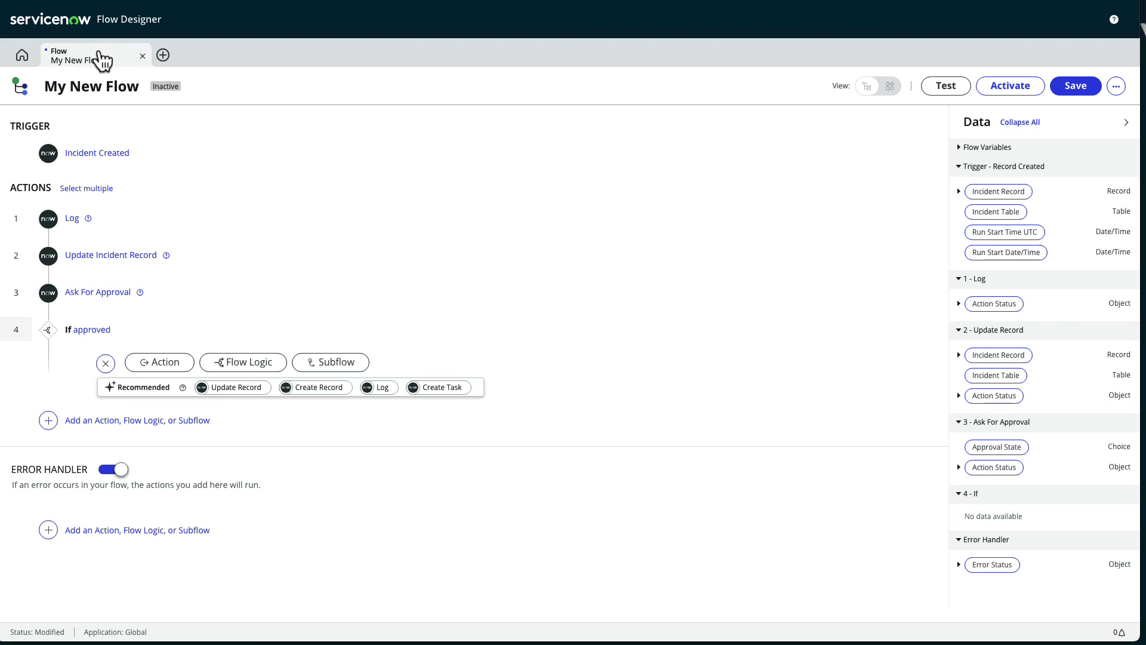
- Go back to the ServiceNow home page via the logo, confirming Leave on the unsaved flow
{"action": "left_click", "coordinate": [72, 21]}
{"action": "left_click", "coordinate": [732, 199]}
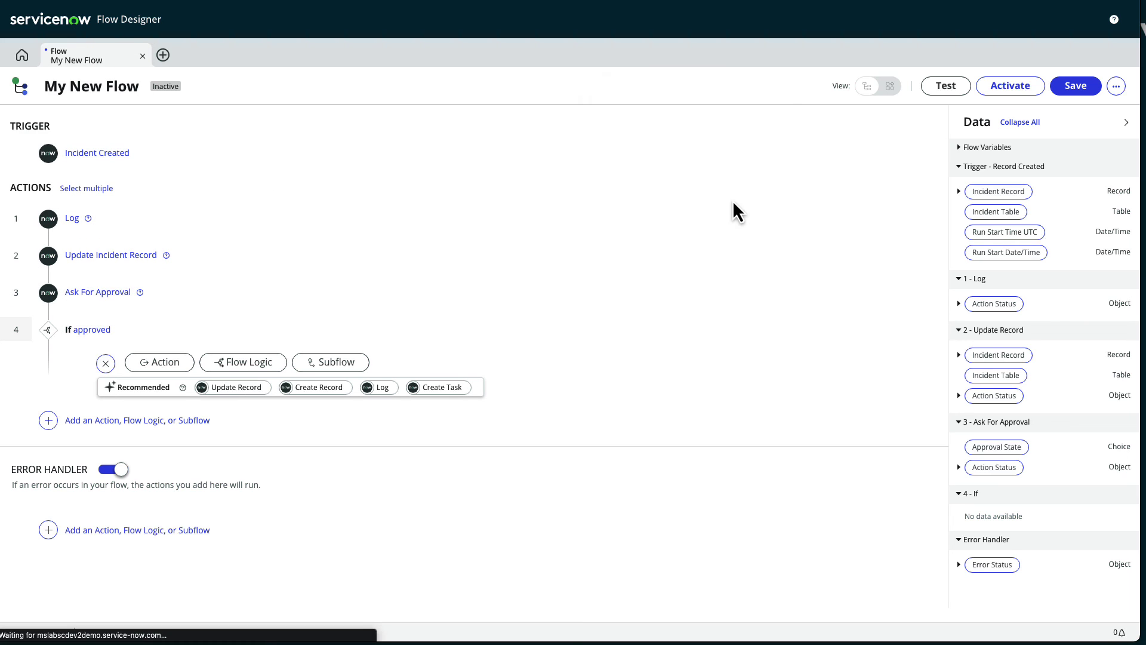